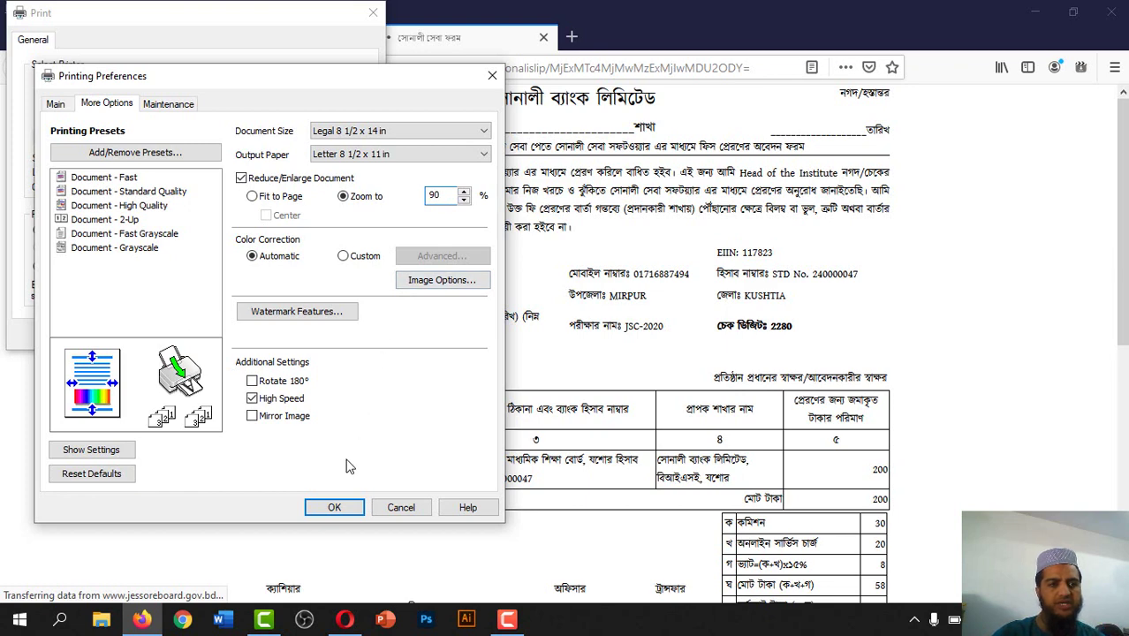
# - Print the Sonali bank slip on the EPSON L565 at 90% scaling and dismiss the ink-level warning
pyautogui.click(334, 508)
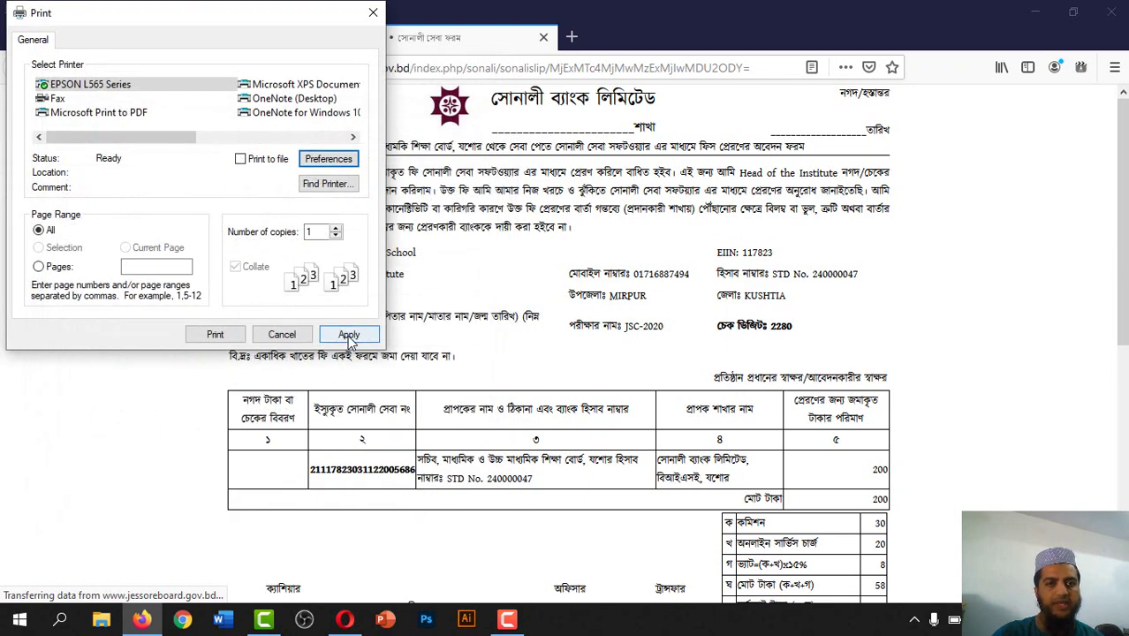
pyautogui.click(349, 334)
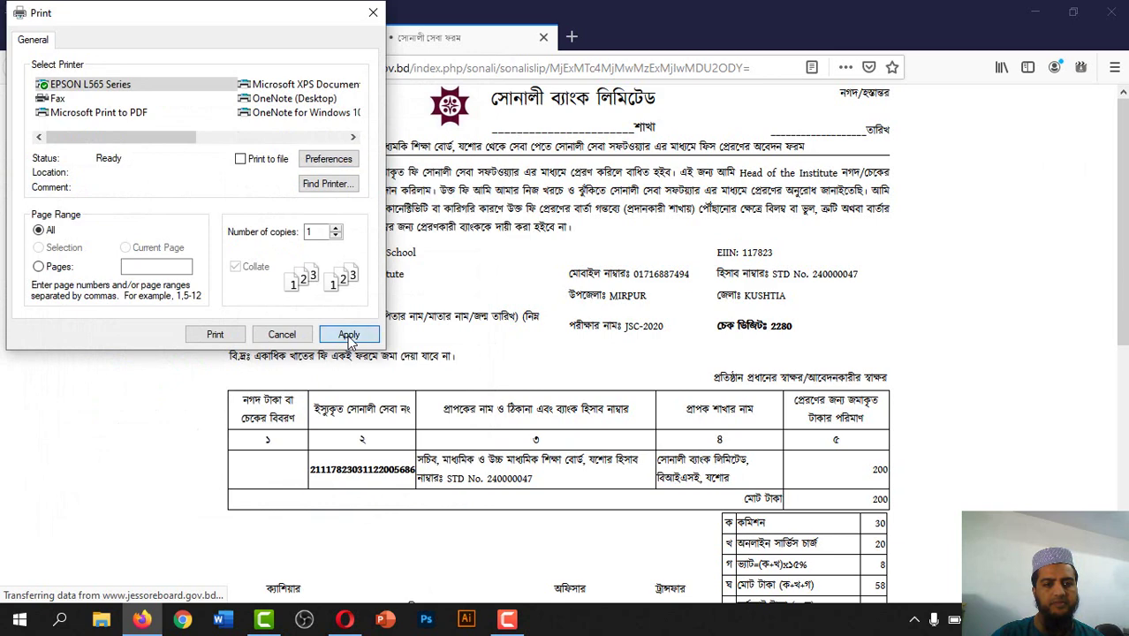
pyautogui.click(216, 335)
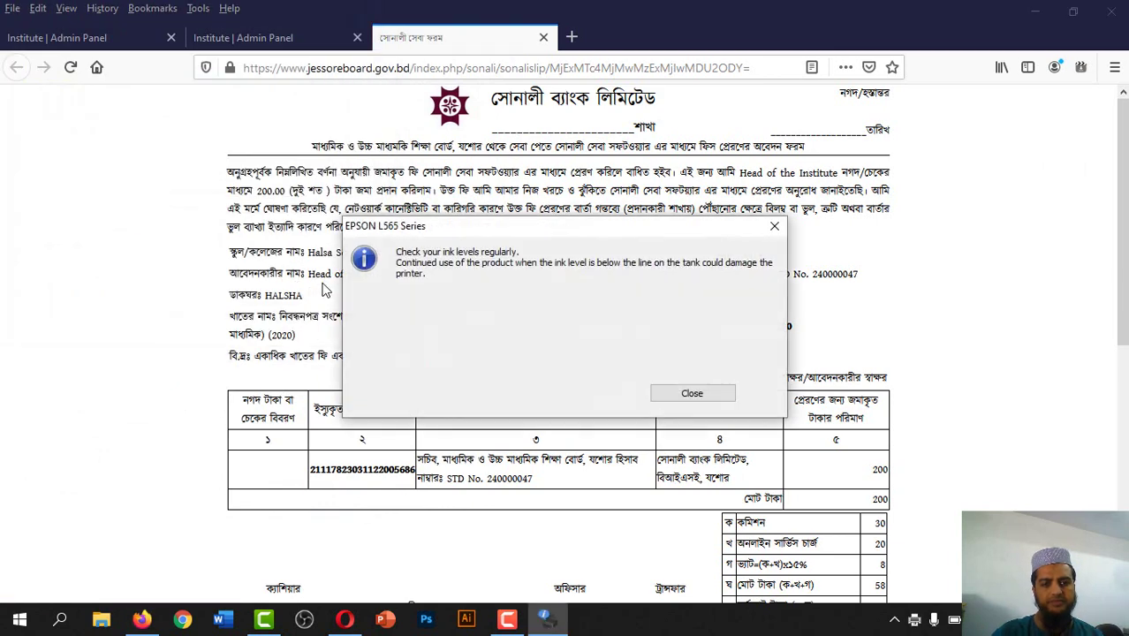
pyautogui.click(690, 394)
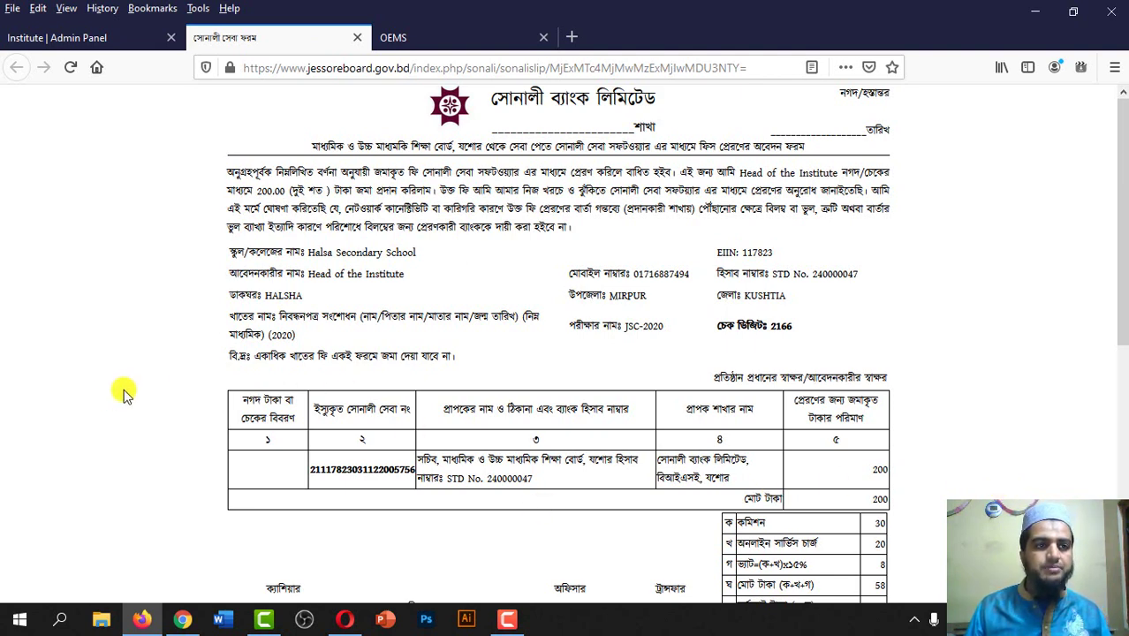
# - Return to the Admin Panel tab and scroll down to the empty JSC-2020 Registration Correction List
pyautogui.click(137, 32)
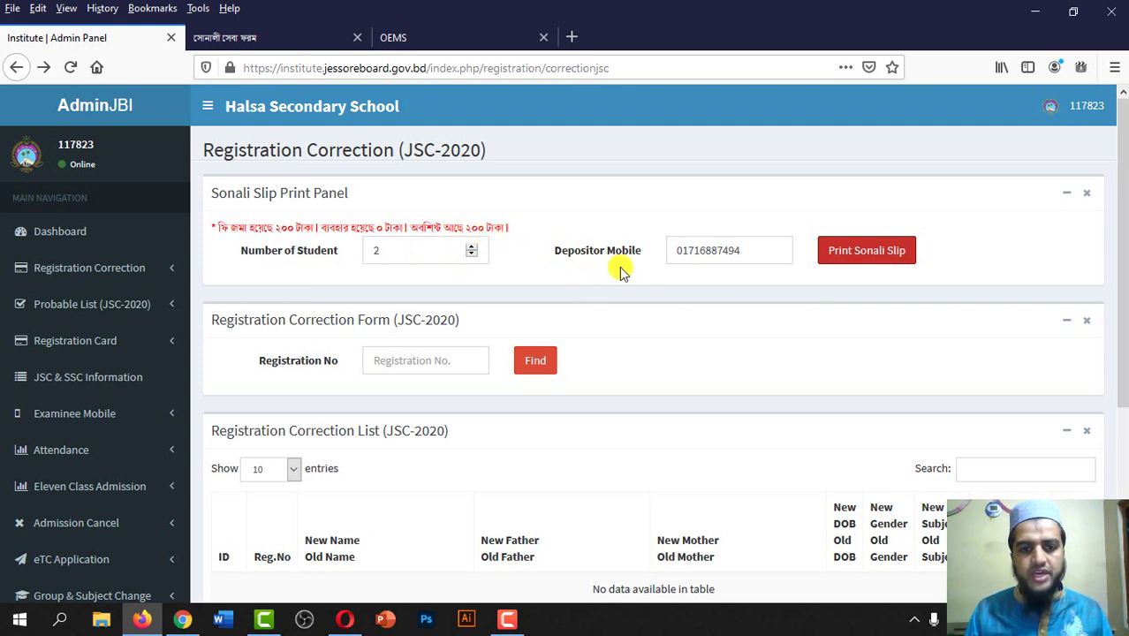
pyautogui.click(756, 255)
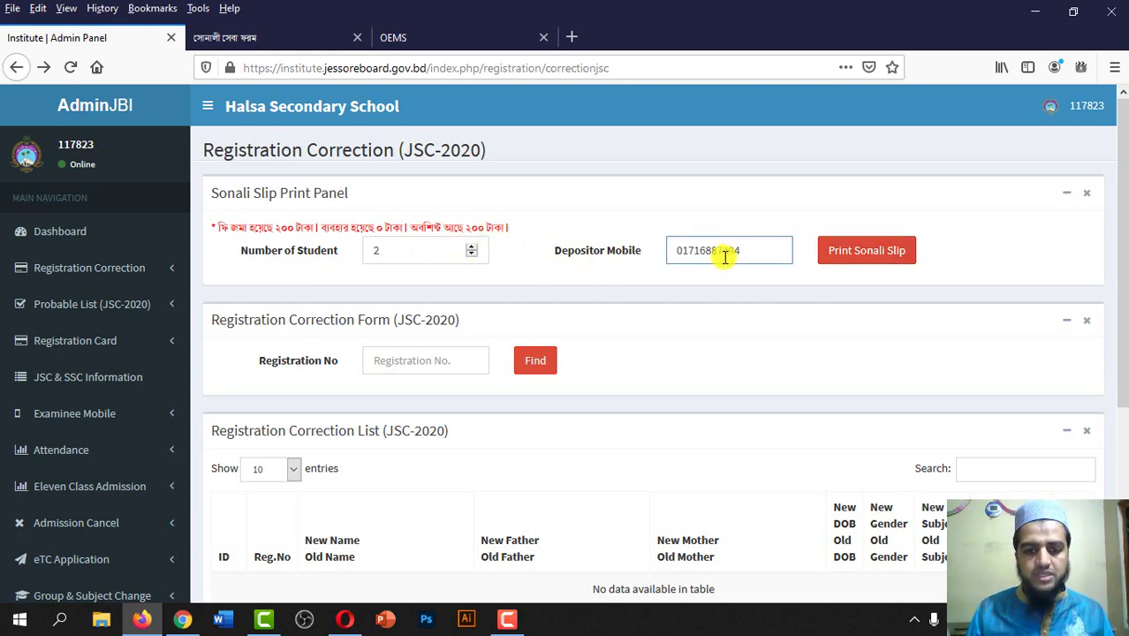
pyautogui.scroll(-2, 583, 329)
pyautogui.scroll(-3, 584, 329)
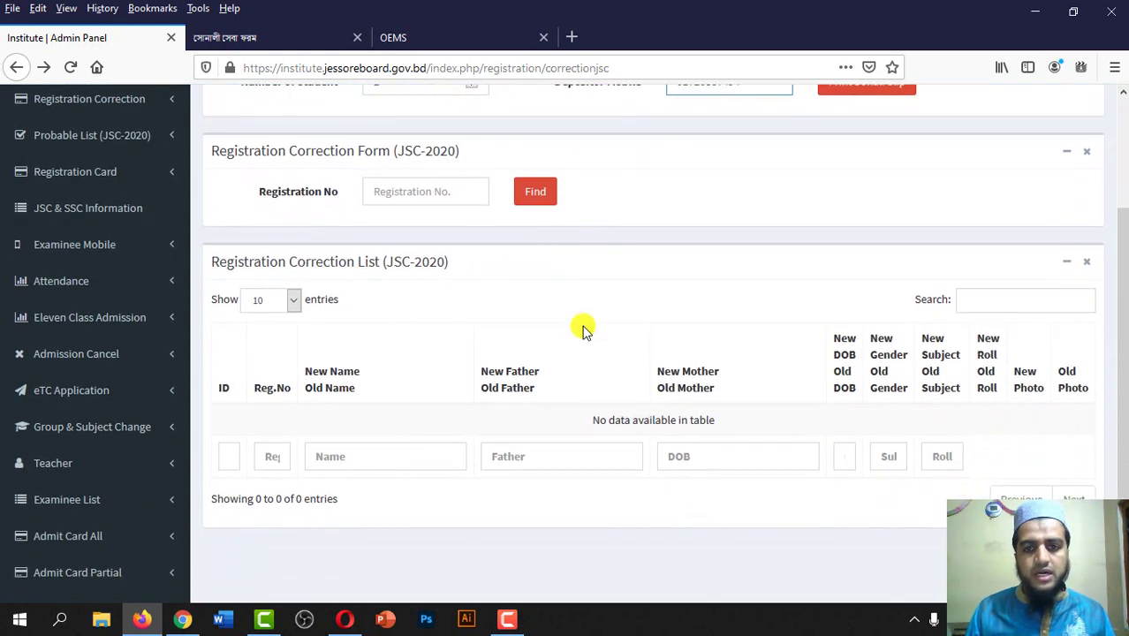
pyautogui.scroll(-2, 583, 328)
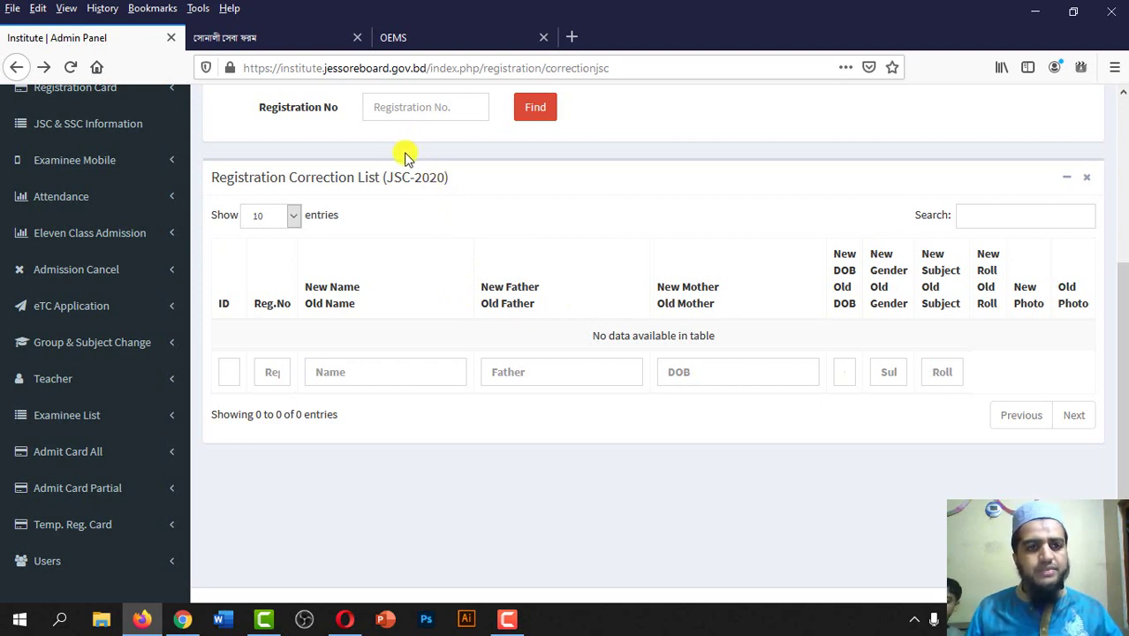
pyautogui.click(394, 107)
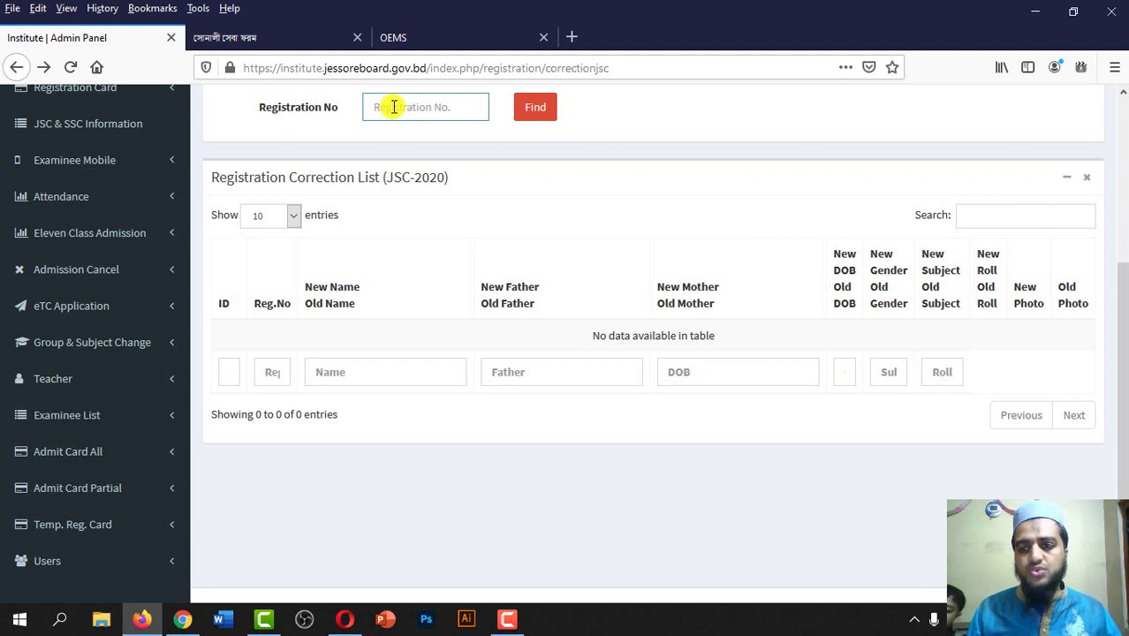
pyautogui.click(987, 217)
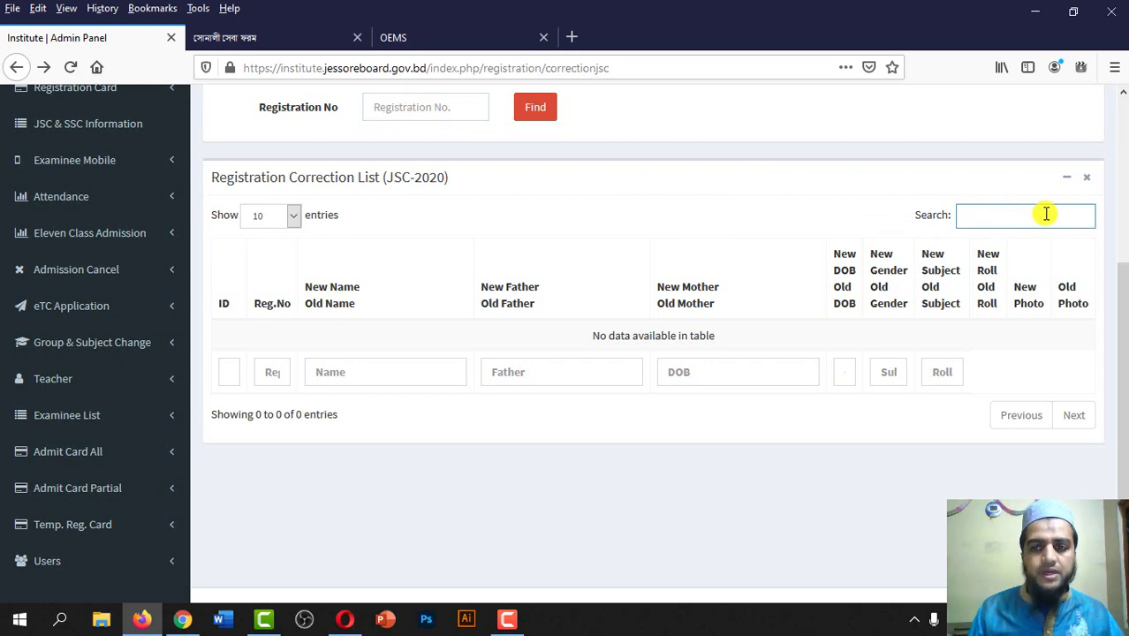
pyautogui.click(459, 39)
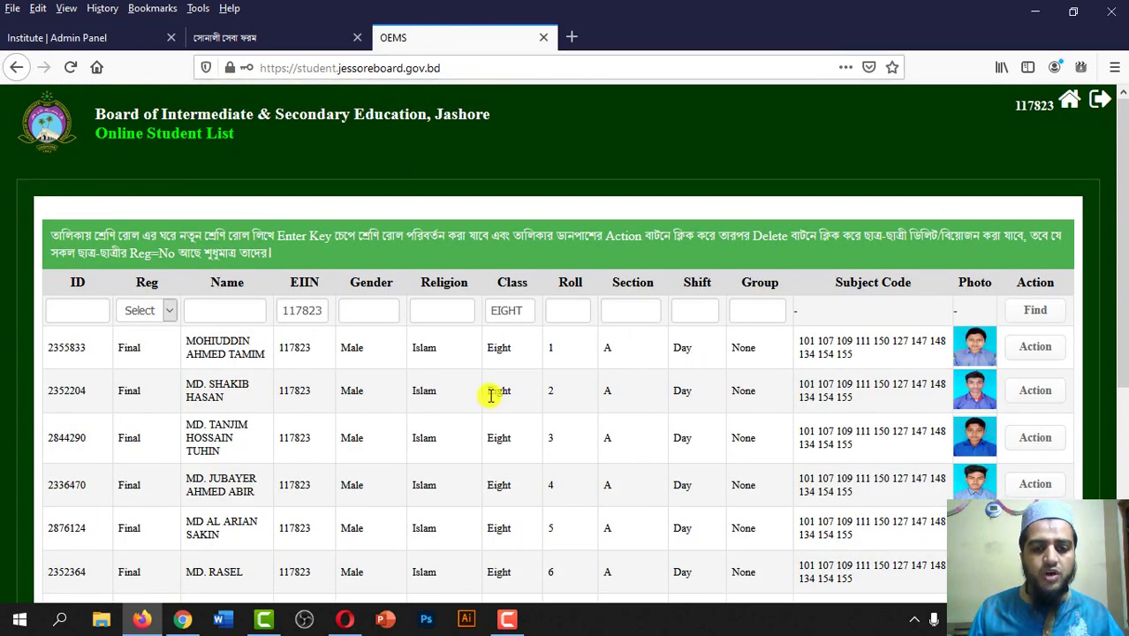
# - Review the OEMS student list, then enter the student's 10-digit registration number and click Find
pyautogui.scroll(-4, 487, 380)
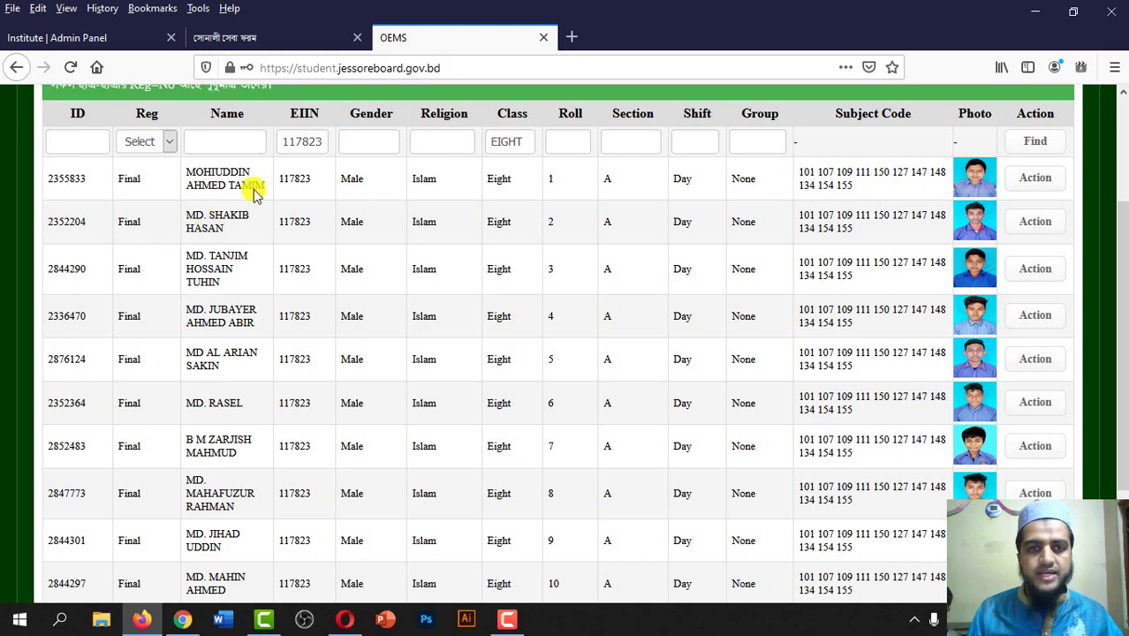
pyautogui.click(141, 43)
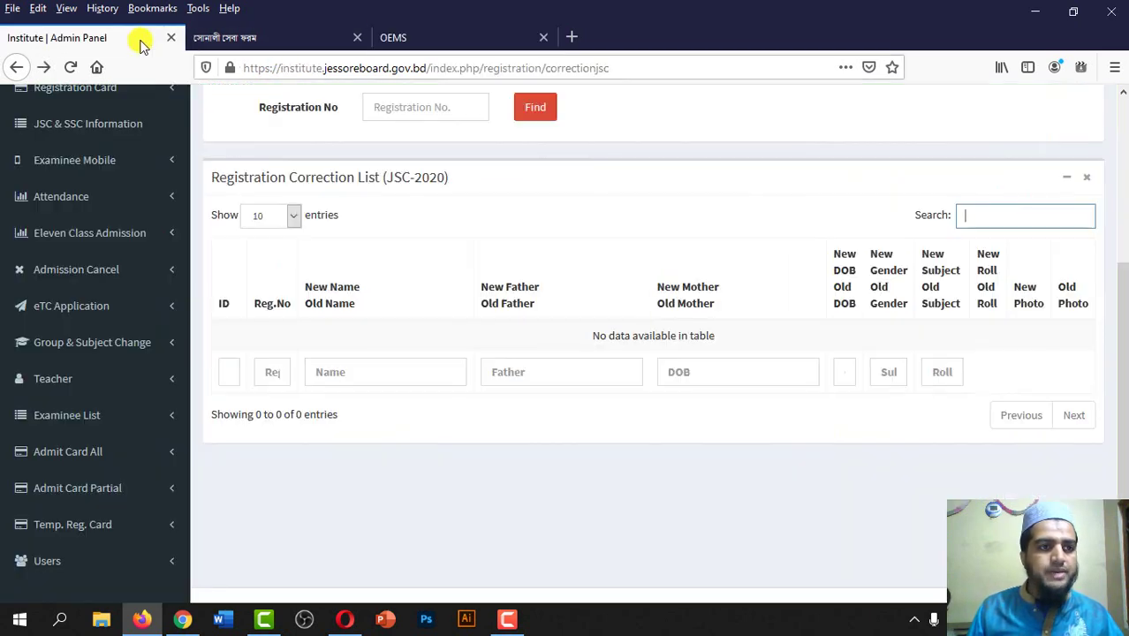
pyautogui.click(412, 107)
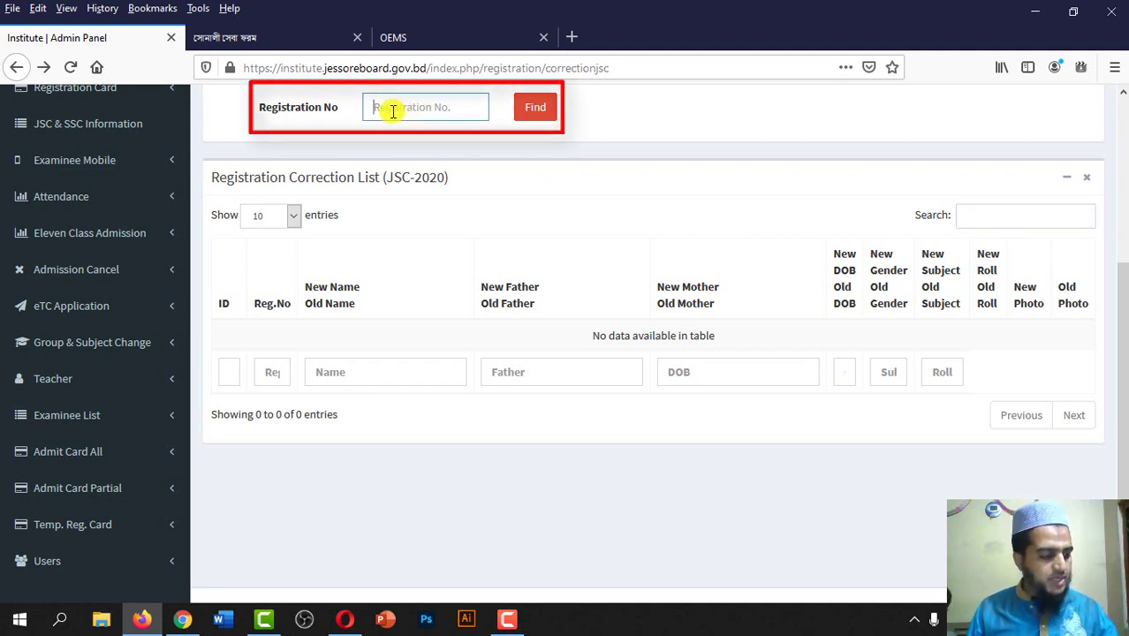
pyautogui.write('20')
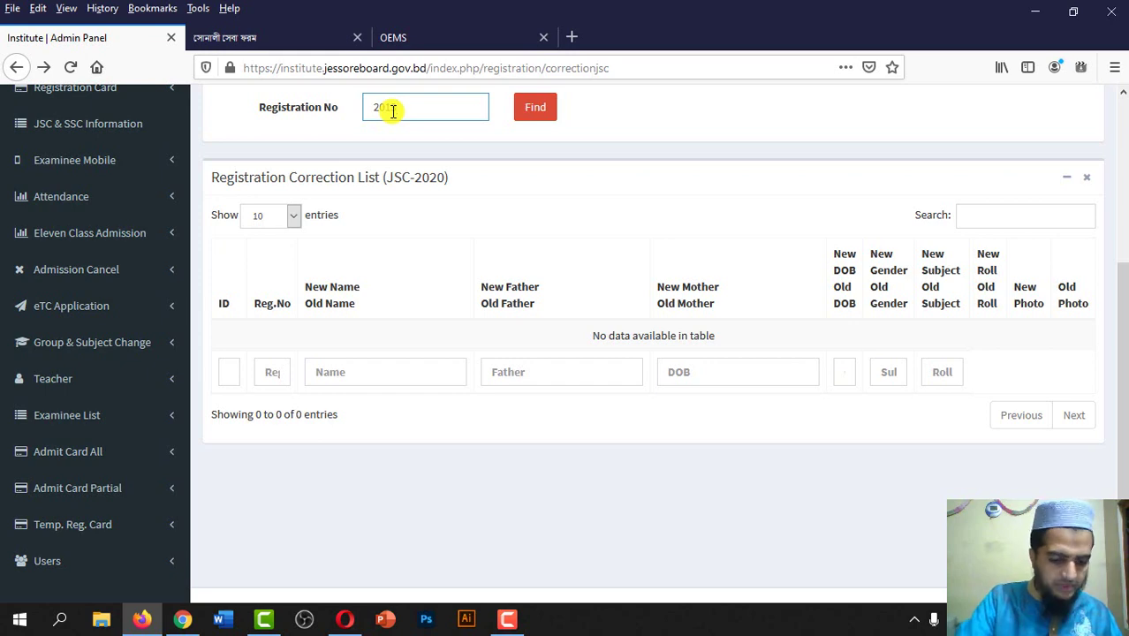
pyautogui.write('90')
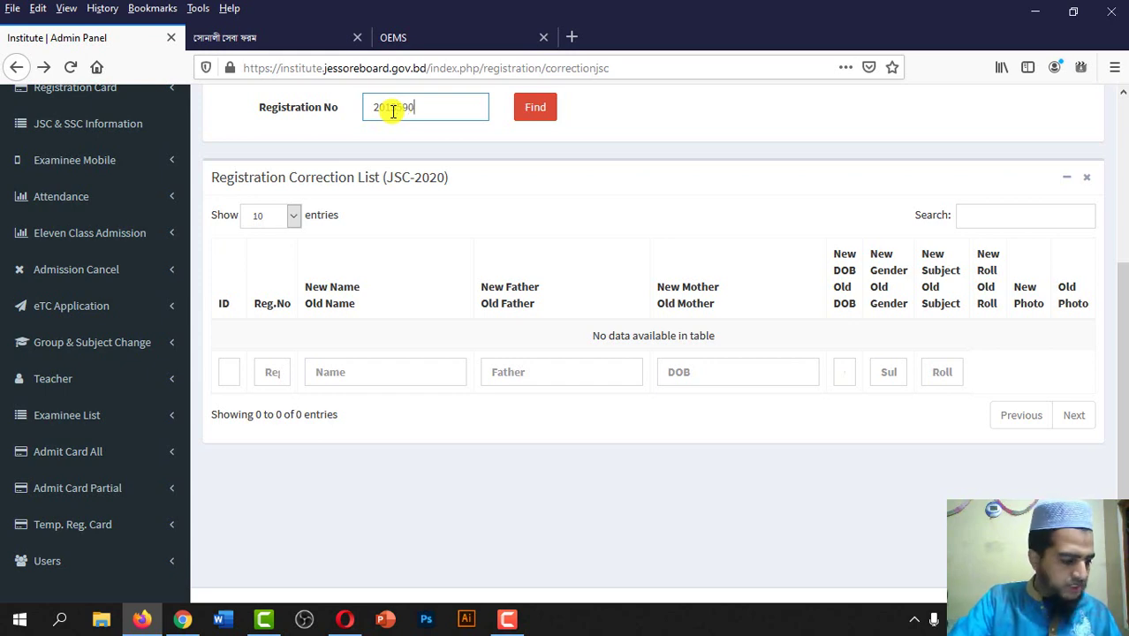
pyautogui.write('609')
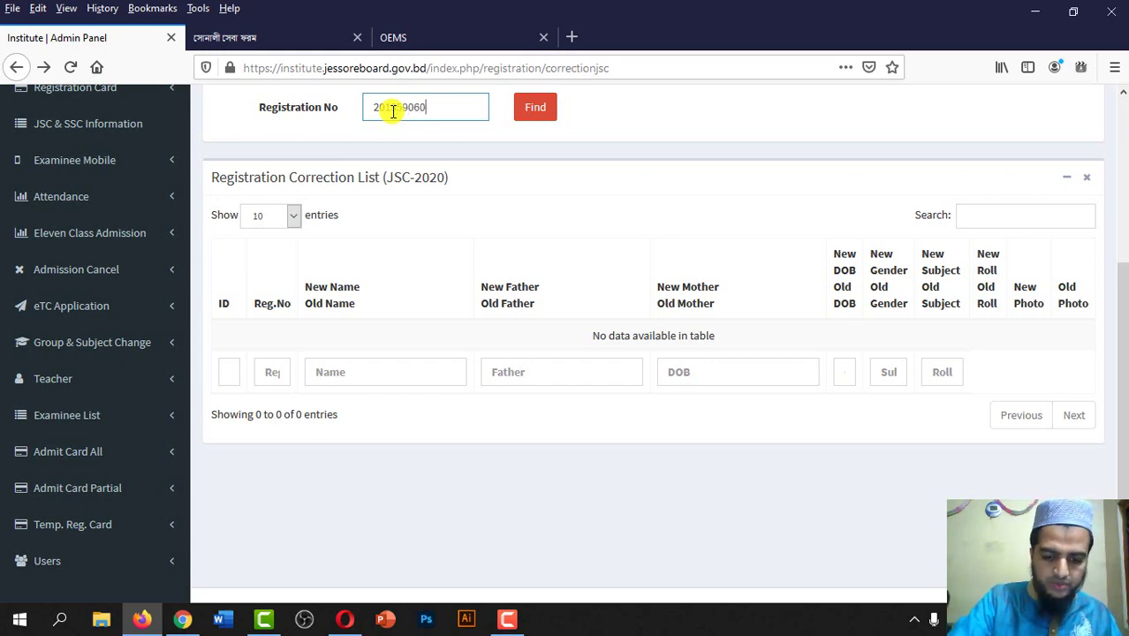
pyautogui.click(534, 107)
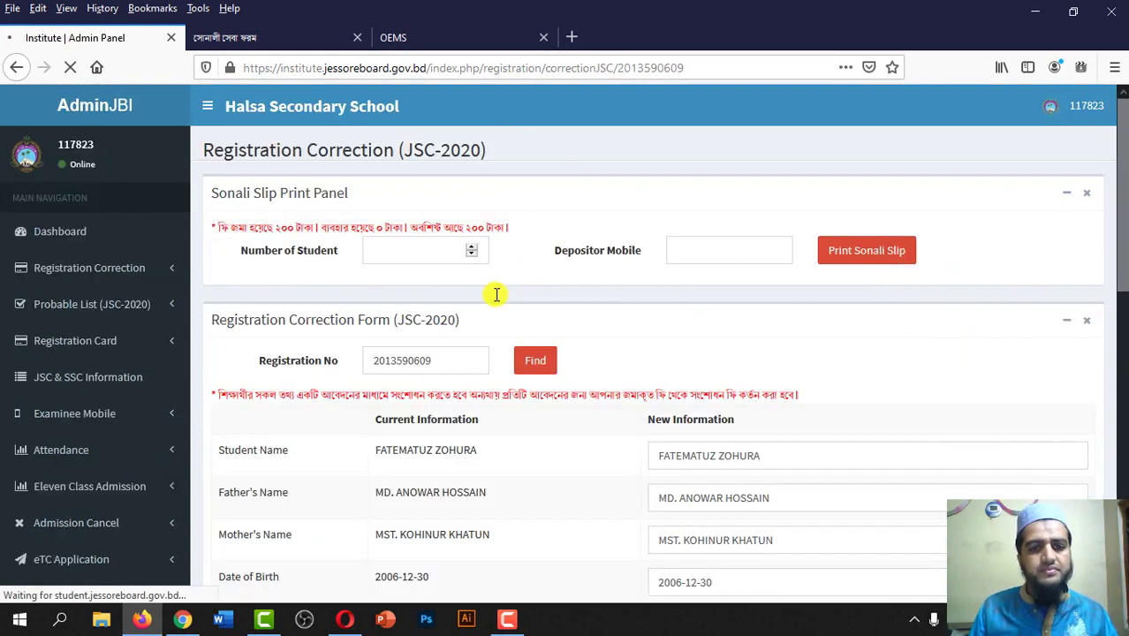
# - Scroll through the loaded student record to review the current registration details
pyautogui.scroll(-3, 497, 297)
pyautogui.scroll(-2, 494, 297)
pyautogui.scroll(5, 495, 297)
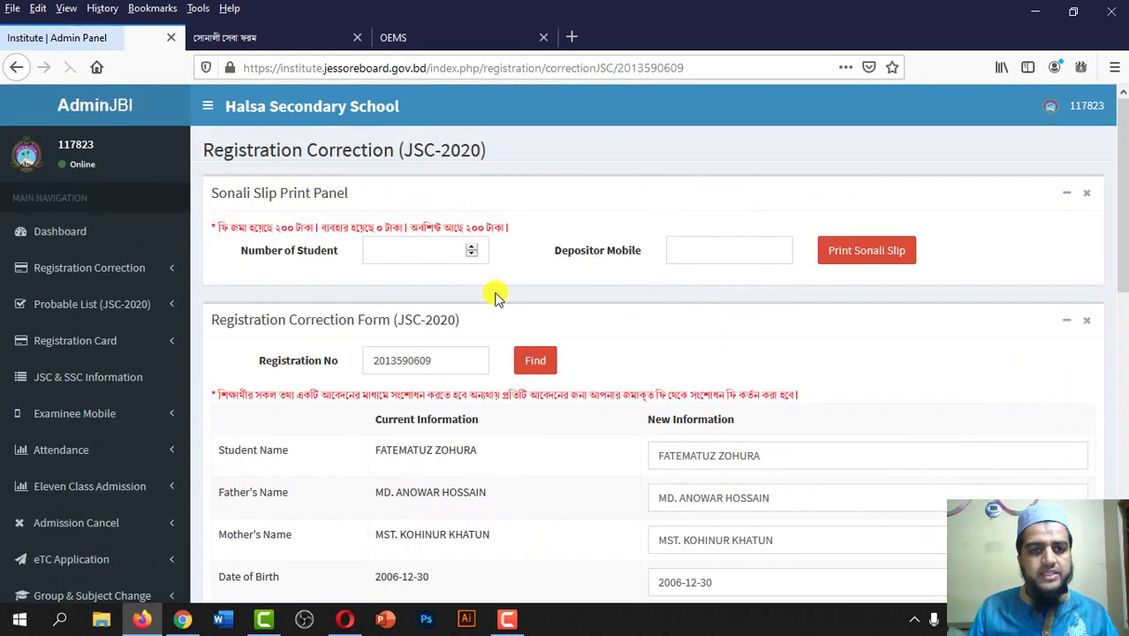
pyautogui.scroll(-7, 495, 297)
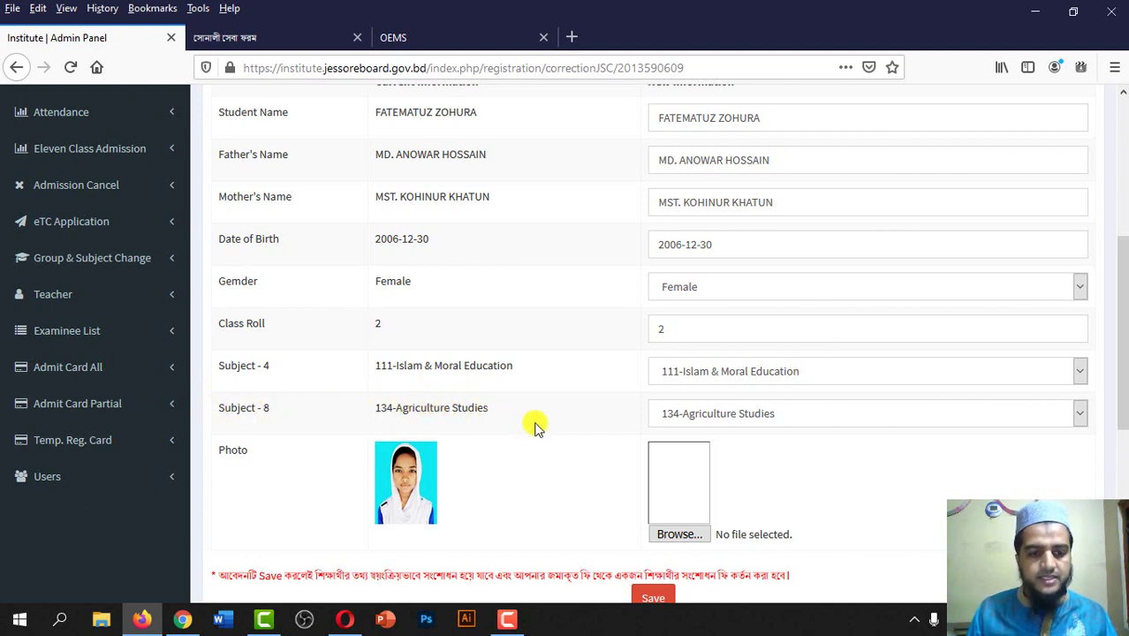
pyautogui.scroll(-1, 534, 427)
pyautogui.scroll(-1, 534, 428)
pyautogui.scroll(4, 416, 409)
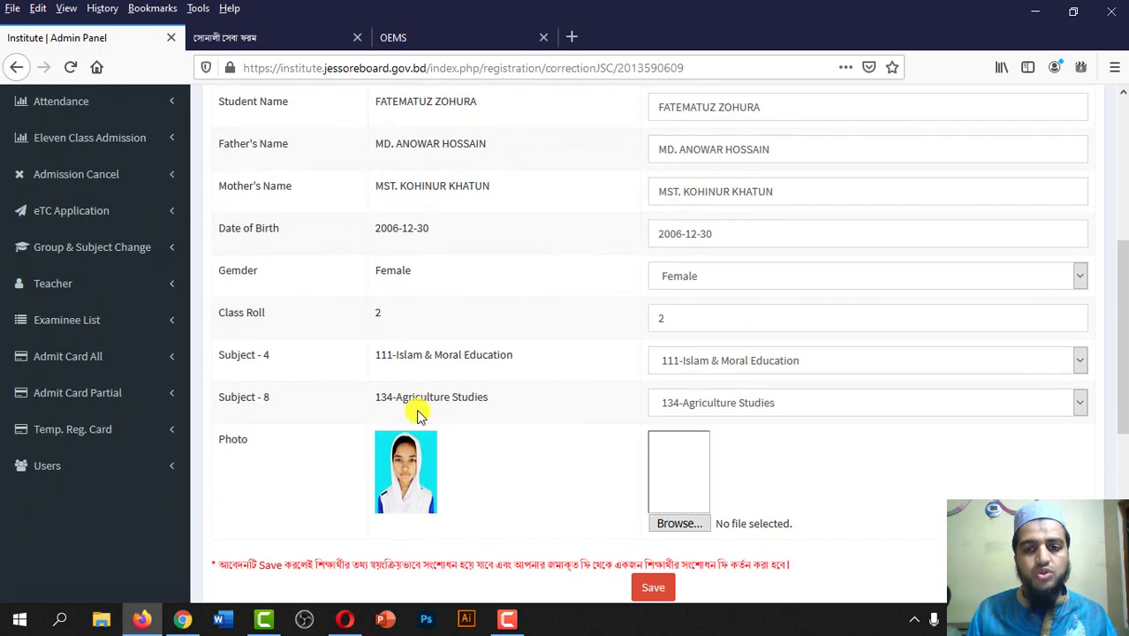
pyautogui.scroll(-3, 416, 409)
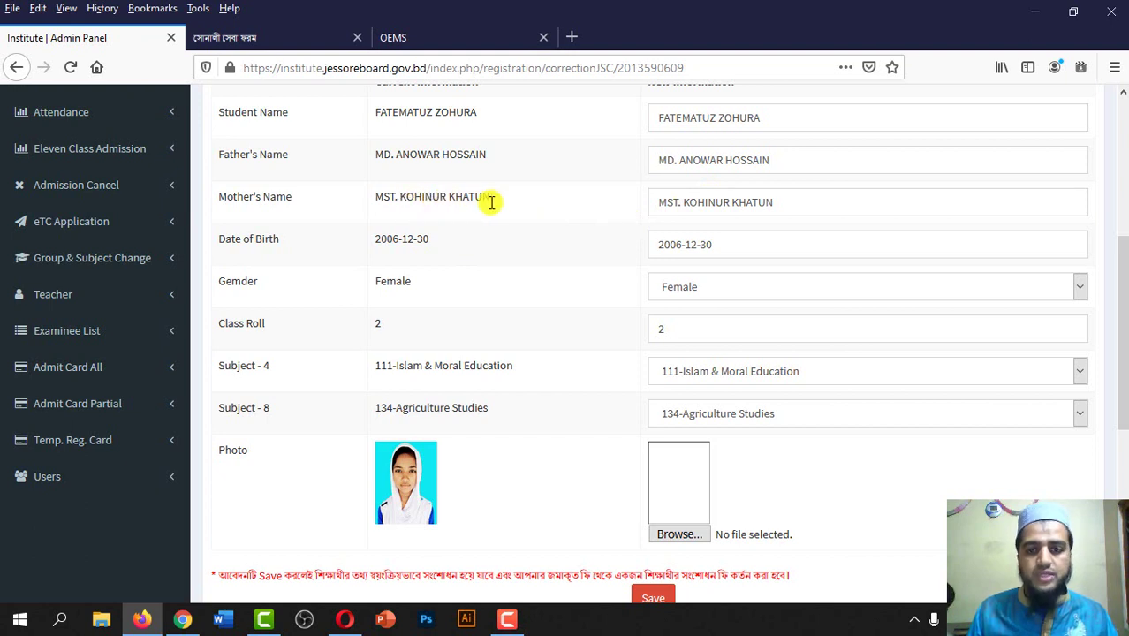
# - Correct the spelling of the mother's name in the New Information field, then locate the Save button
pyautogui.click(722, 203)
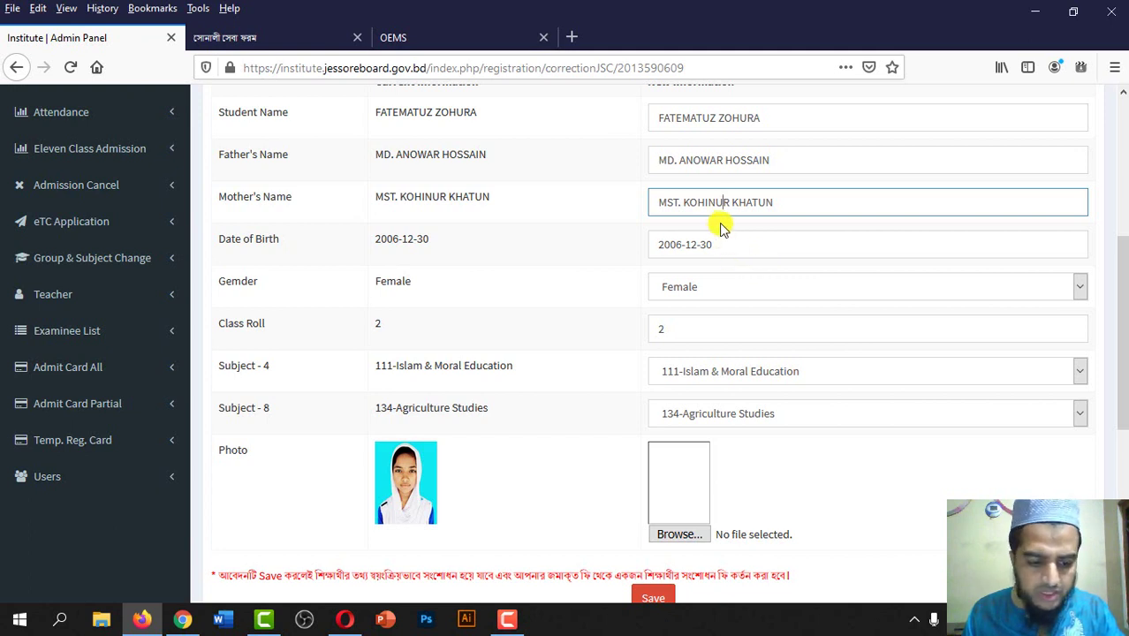
pyautogui.press('BackSpace')
pyautogui.write('OO')
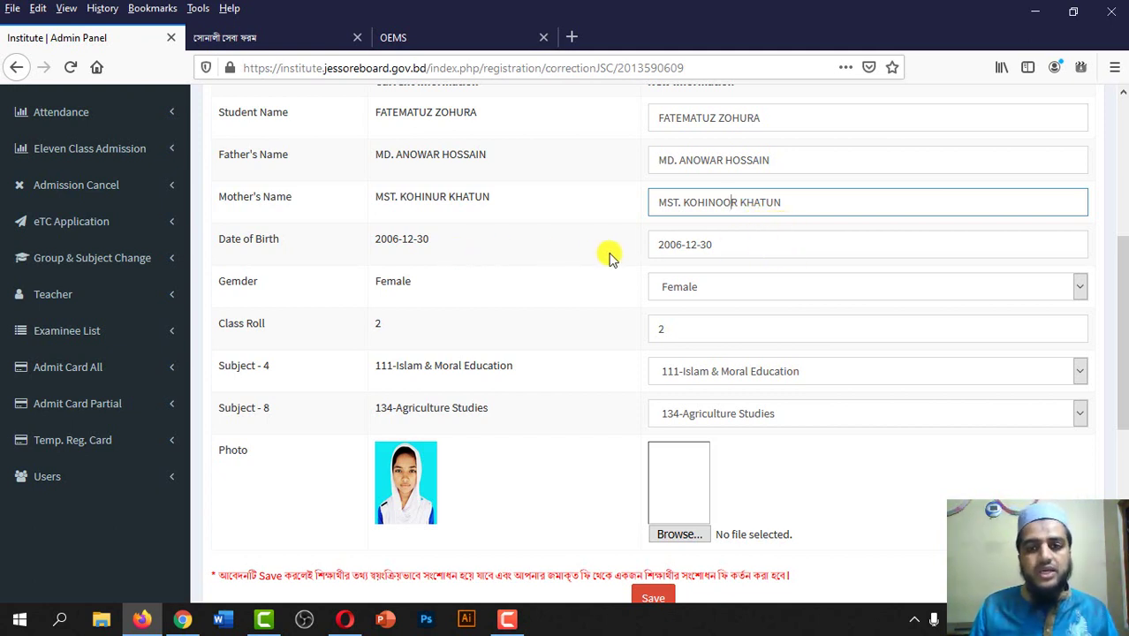
pyautogui.scroll(2, 651, 208)
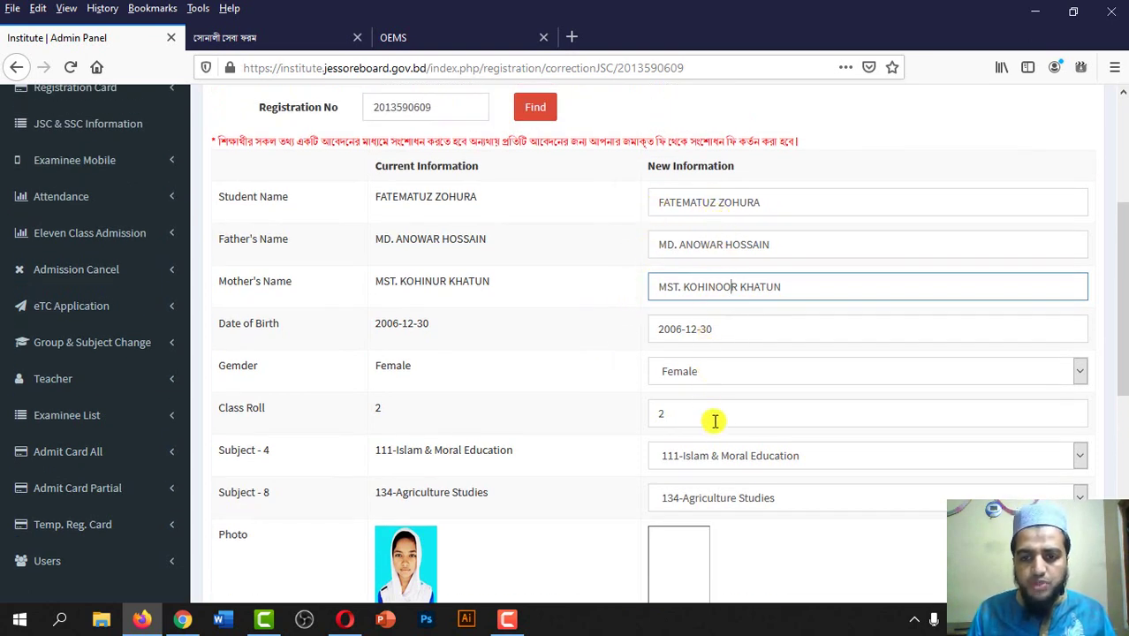
pyautogui.scroll(-3, 720, 404)
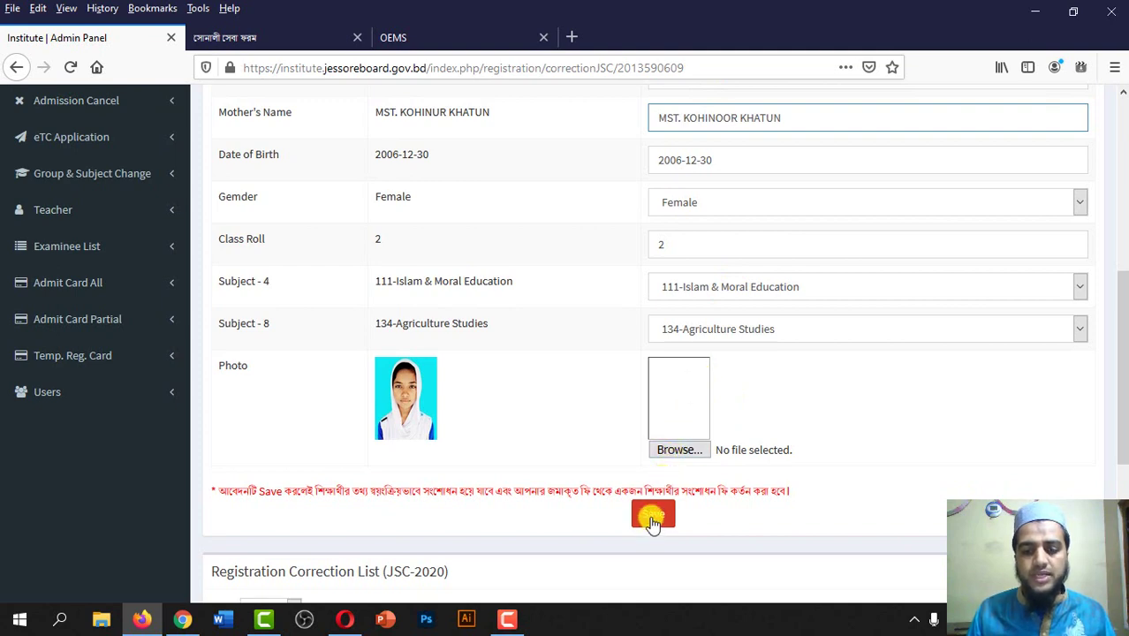
pyautogui.scroll(3, 642, 364)
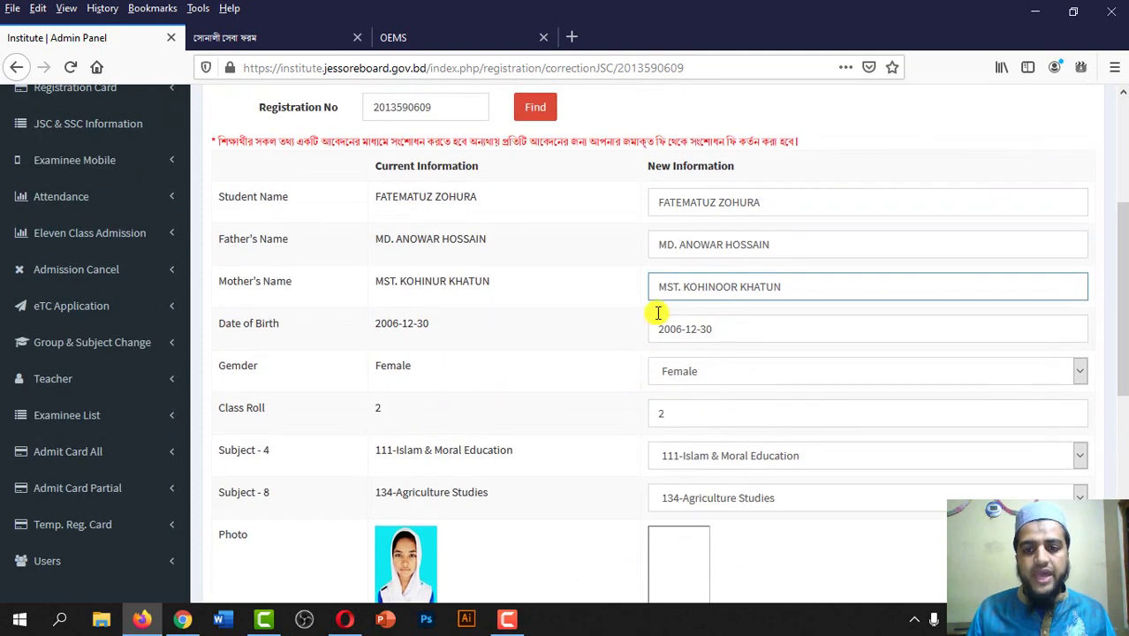
pyautogui.scroll(-5, 658, 312)
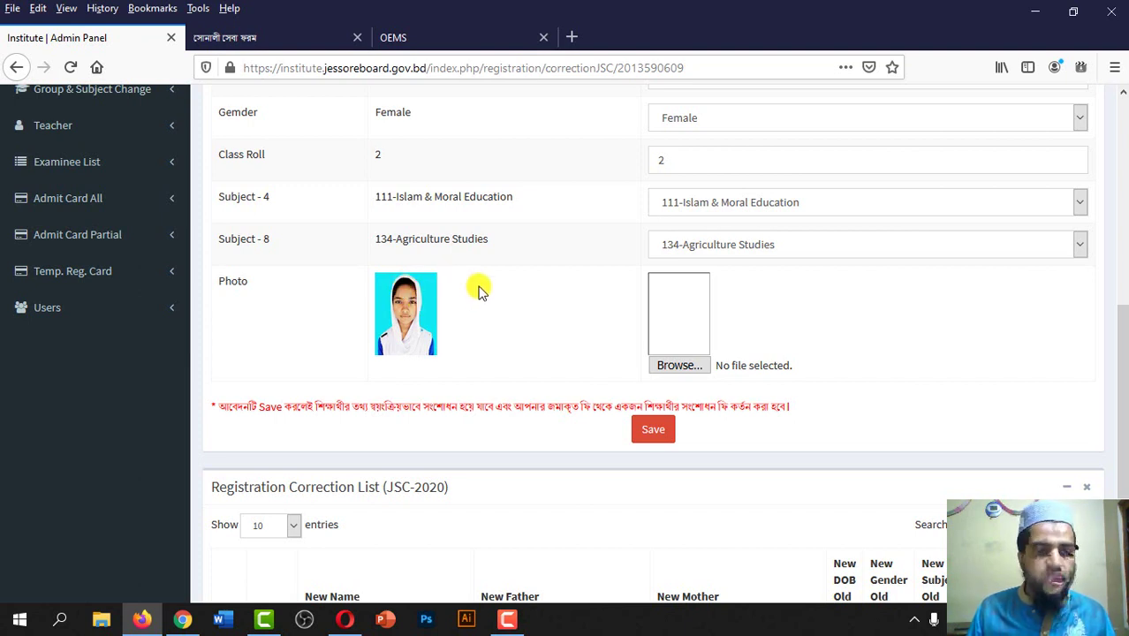
pyautogui.scroll(3, 627, 269)
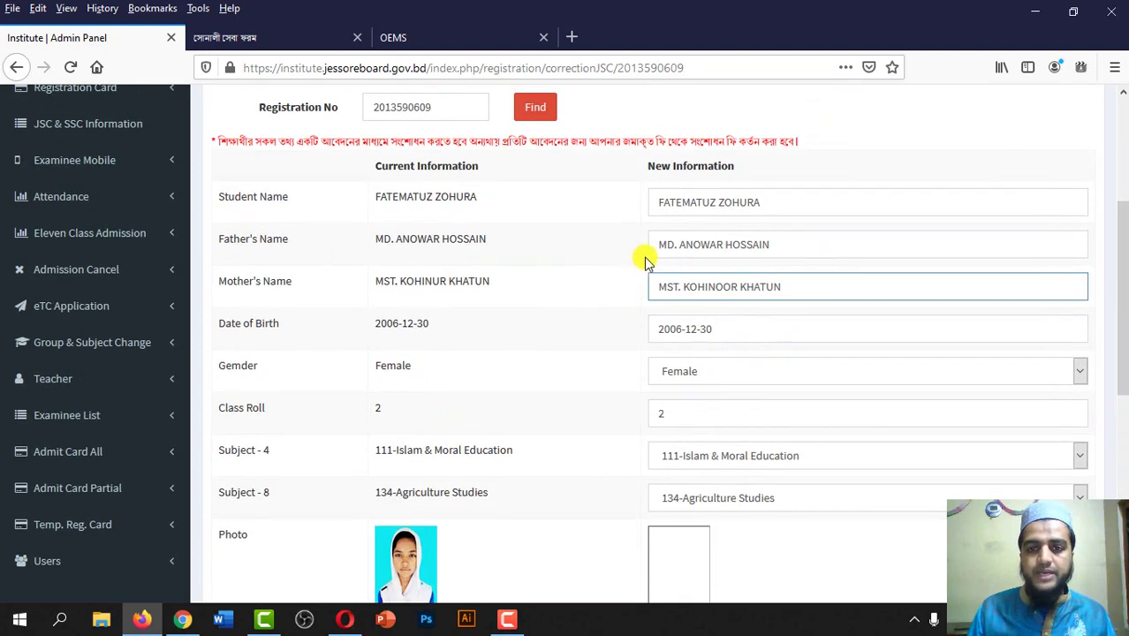
pyautogui.scroll(-4, 684, 225)
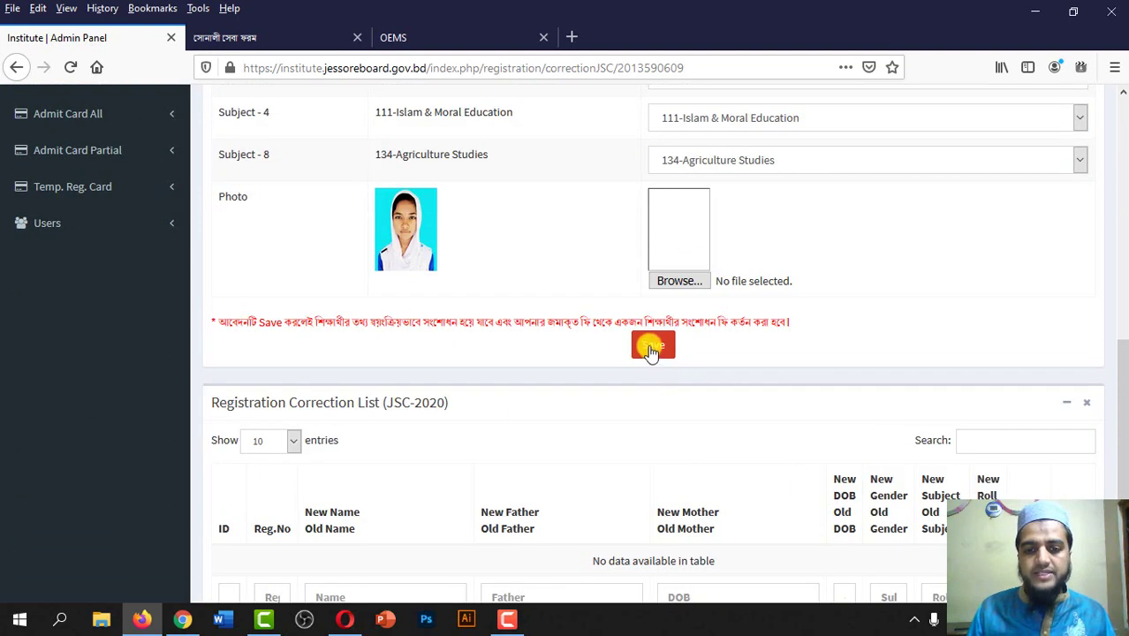
# - Save and confirm the correction, check it appears as entry 243, then go back to the registration list
pyautogui.click(653, 346)
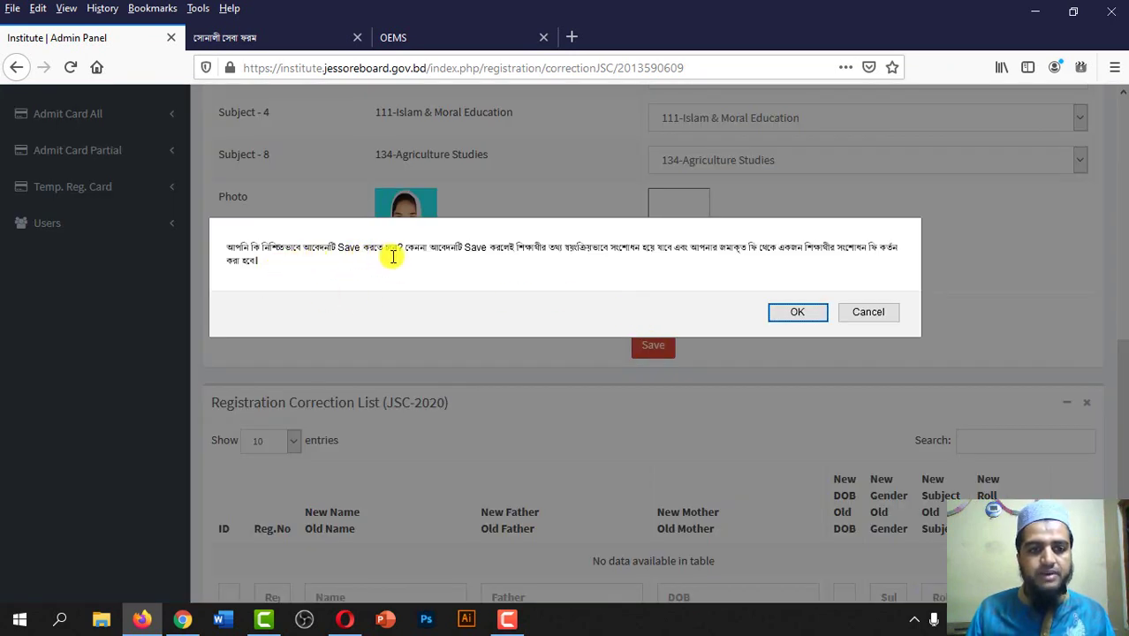
pyautogui.click(795, 312)
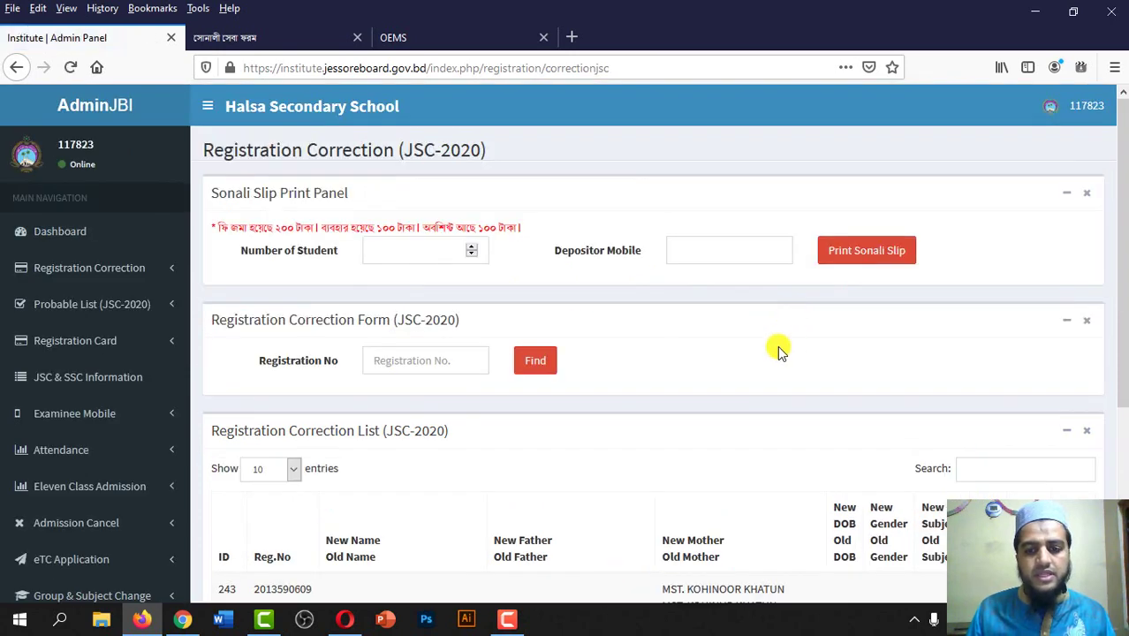
pyautogui.scroll(-3, 779, 351)
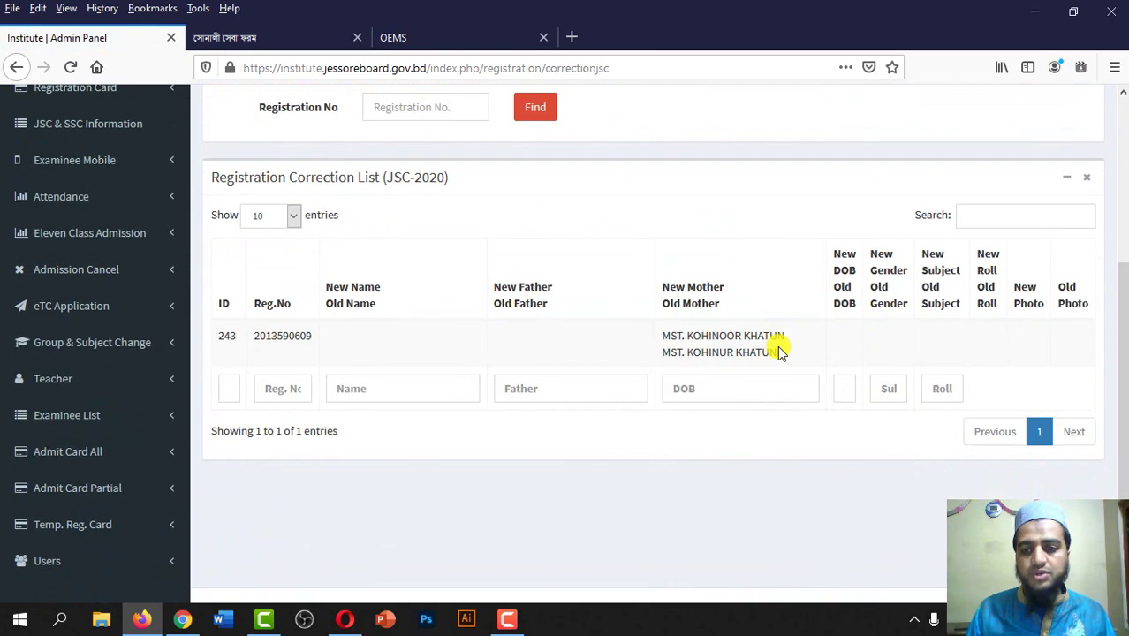
pyautogui.scroll(1, 779, 352)
pyautogui.scroll(-2, 781, 348)
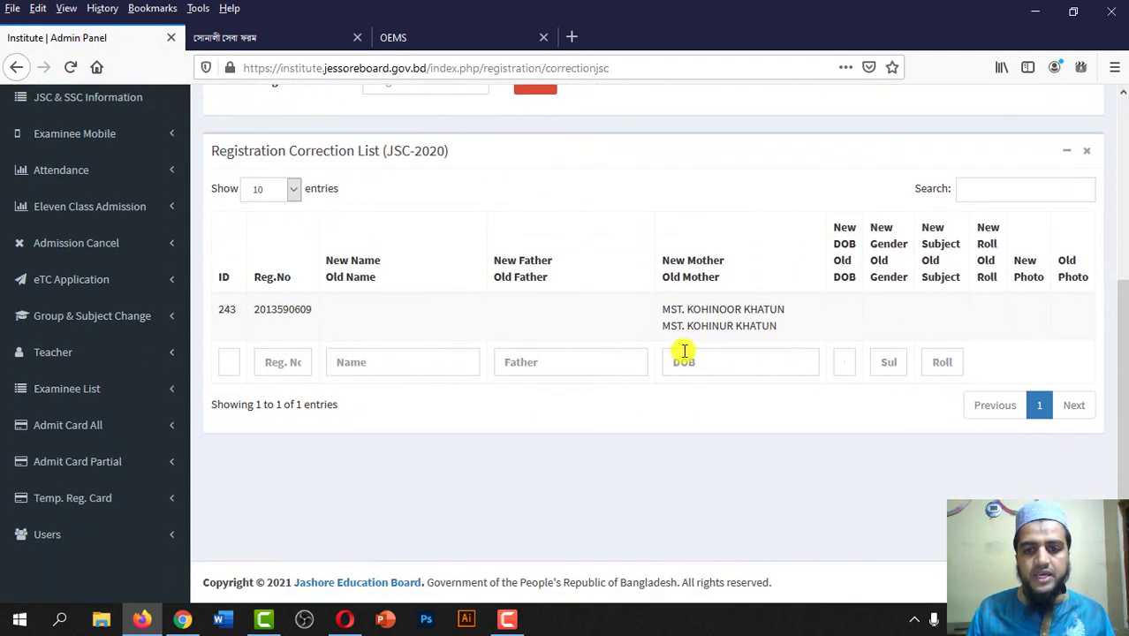
pyautogui.moveTo(642, 249); pyautogui.dragTo(696, 349)
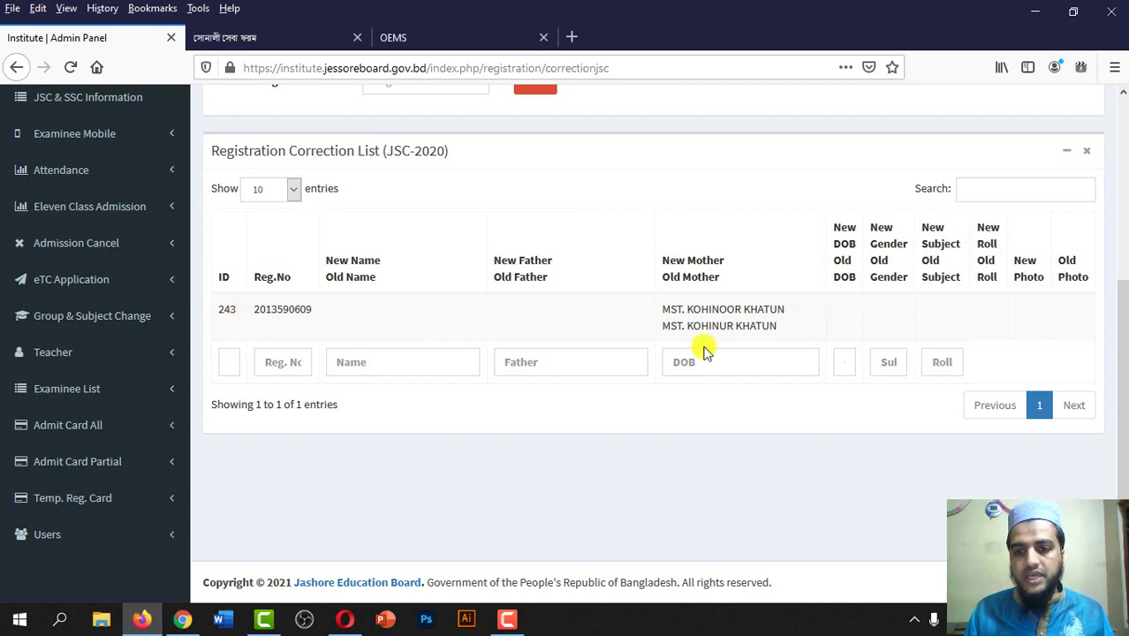
pyautogui.scroll(2, 731, 340)
pyautogui.hotkey('alt', 'Left')
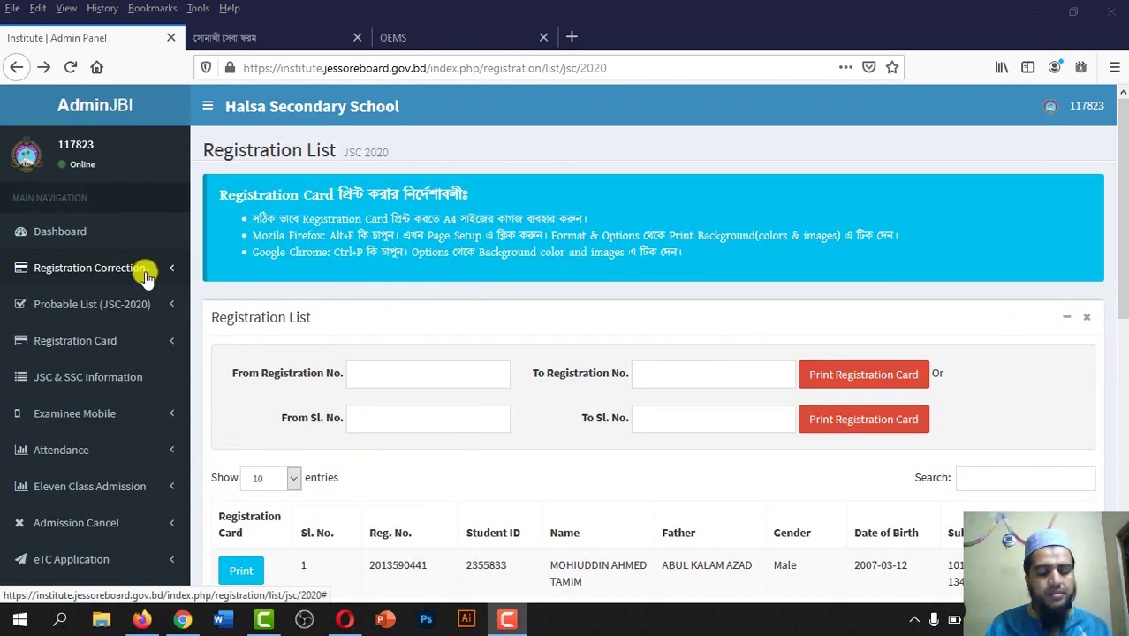
# - Print the JSC 2020 registration card for the student's registration number, used as both From and To
pyautogui.click(95, 342)
pyautogui.click(64, 372)
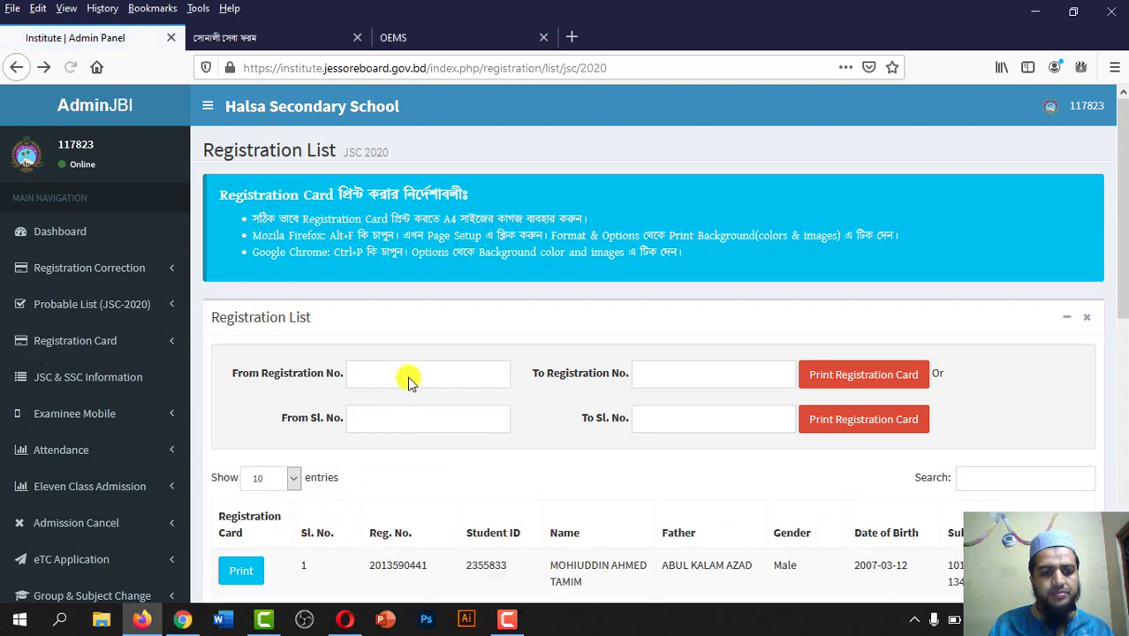
pyautogui.click(409, 380)
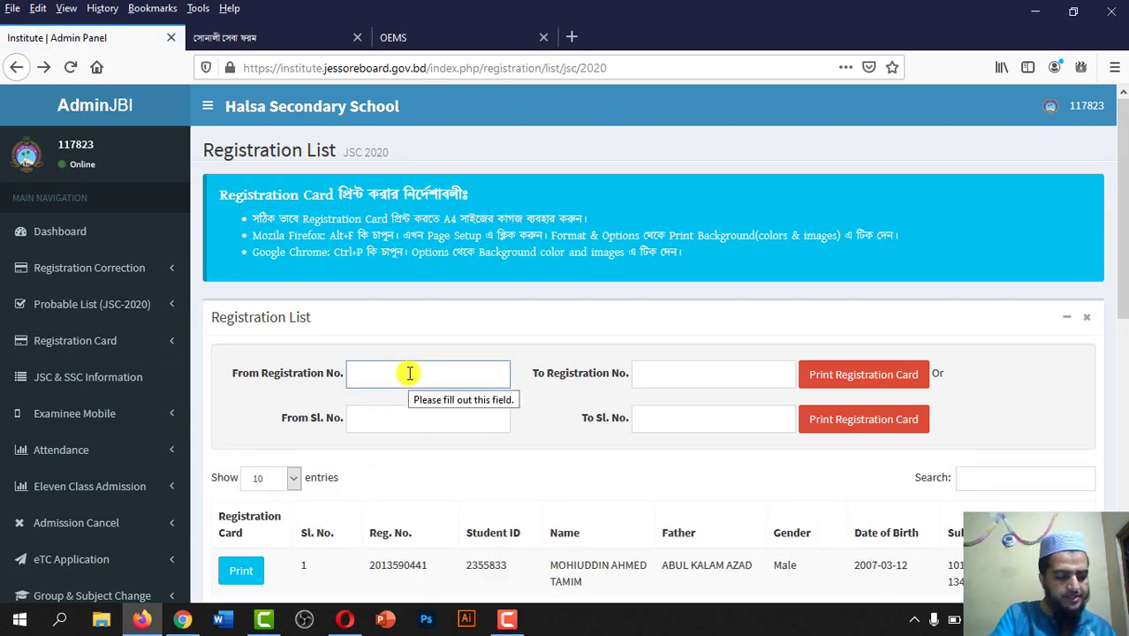
pyautogui.write('2013')
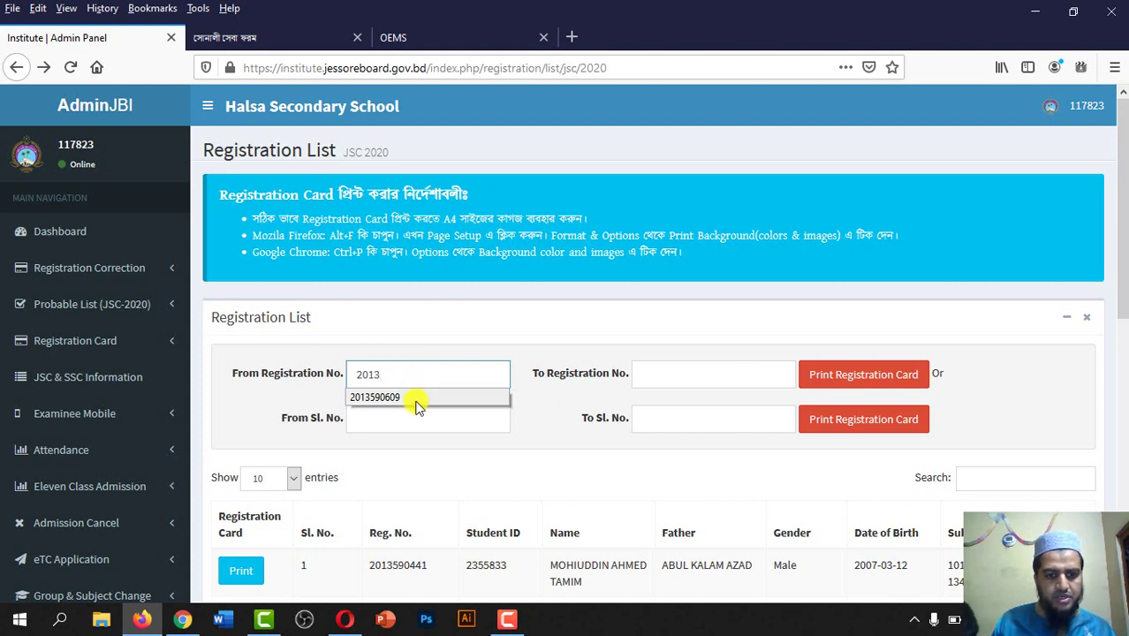
pyautogui.click(419, 398)
pyautogui.click(698, 378)
pyautogui.write('2')
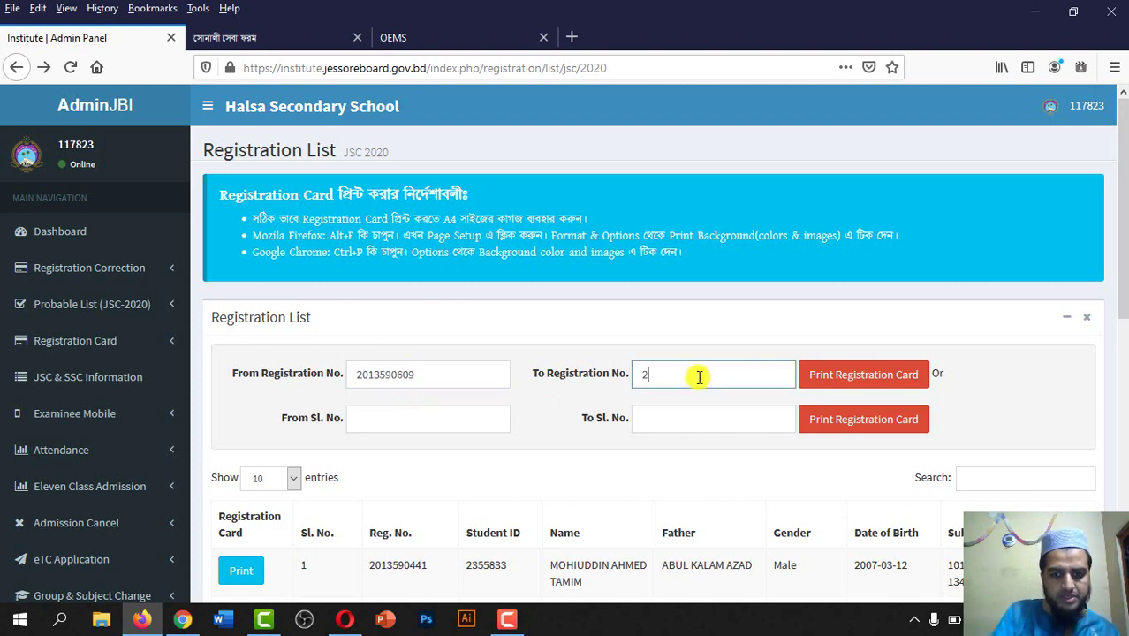
pyautogui.click(714, 396)
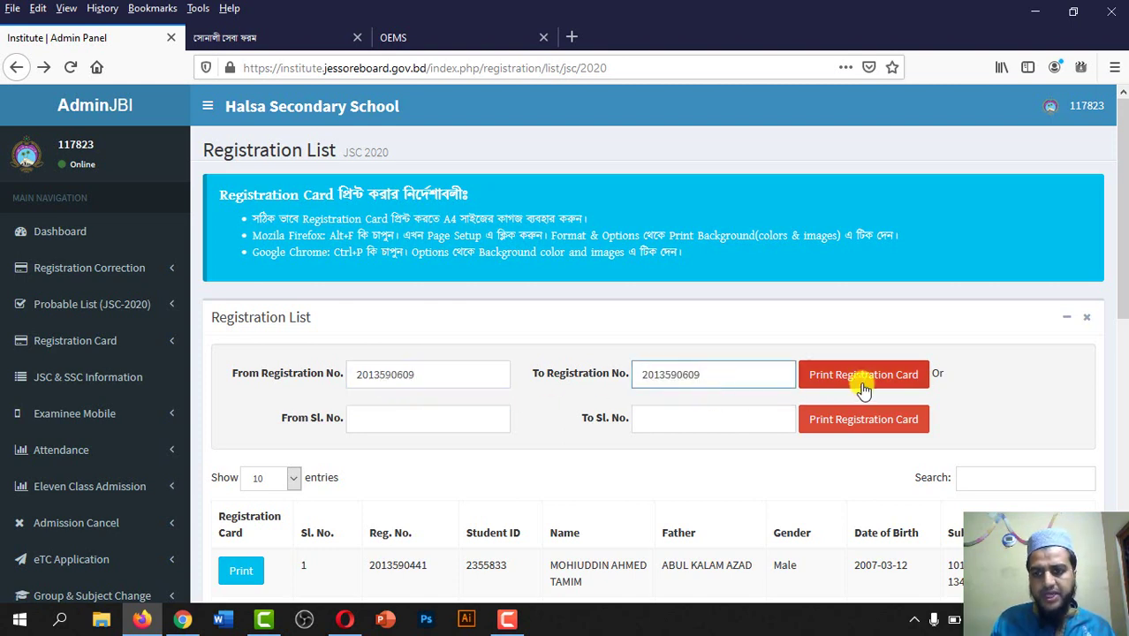
pyautogui.click(862, 383)
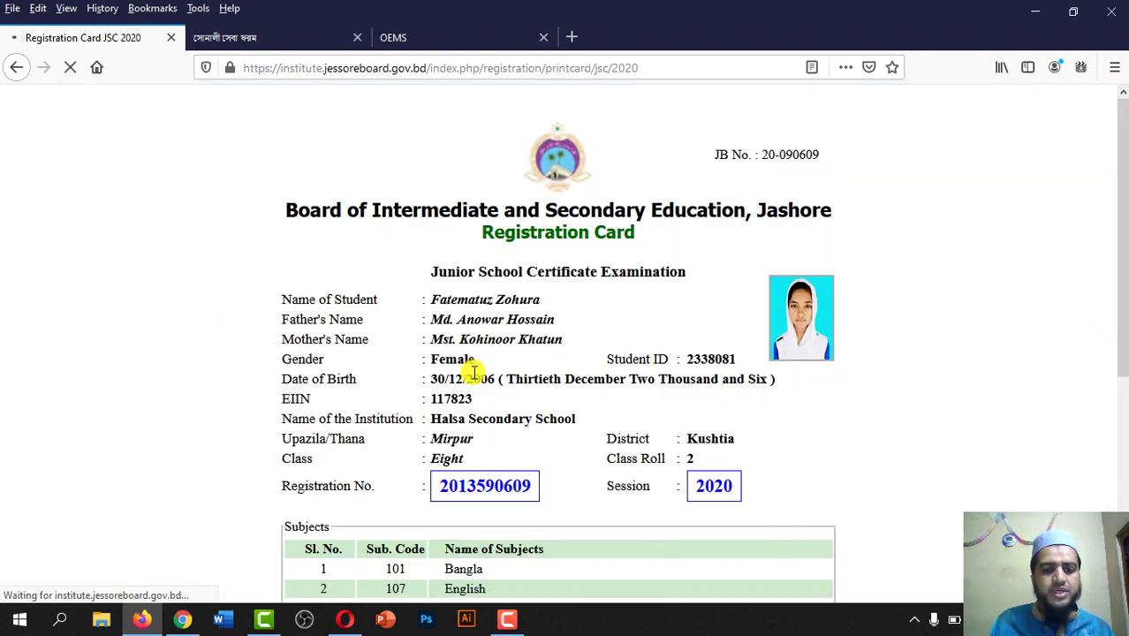
pyautogui.scroll(-1, 473, 372)
pyautogui.scroll(-1, 473, 372)
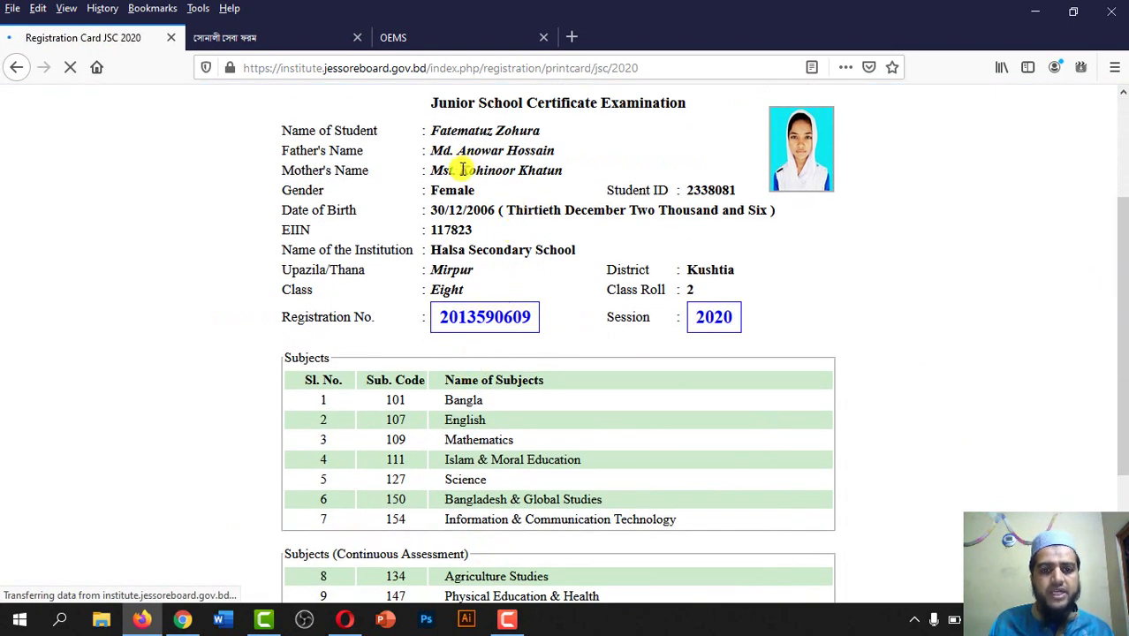
pyautogui.moveTo(464, 171); pyautogui.dragTo(528, 167)
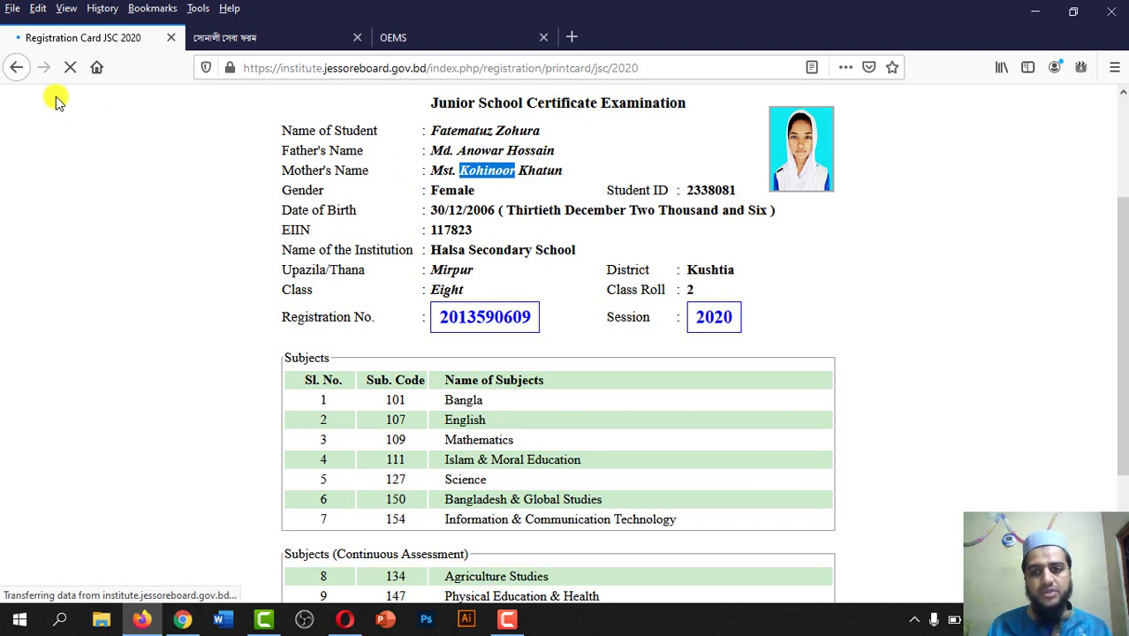
# - Go back to the Registration Correction (JSC-2020) page and scroll through its fee notice and correction list
pyautogui.click(16, 67)
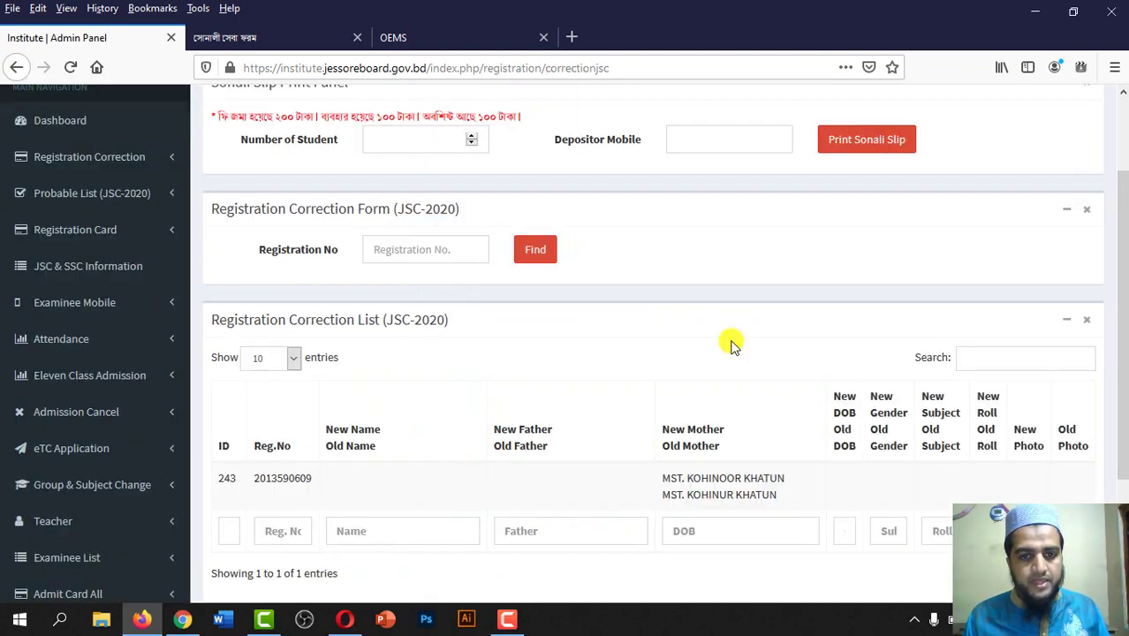
pyautogui.scroll(-2, 399, 380)
pyautogui.click(419, 195)
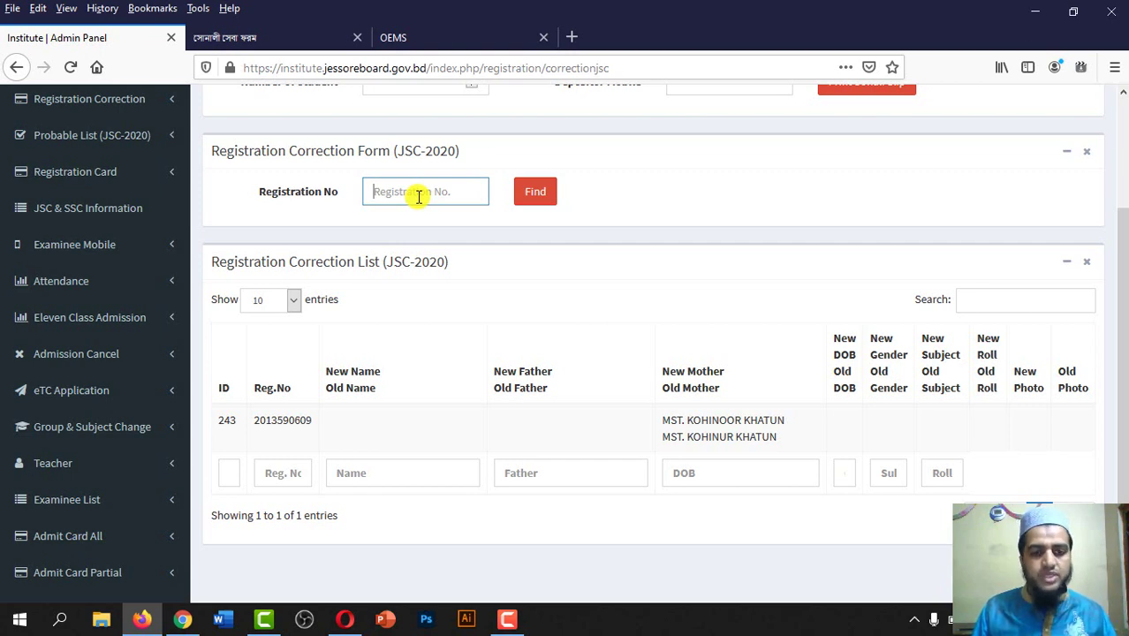
pyautogui.scroll(1, 455, 251)
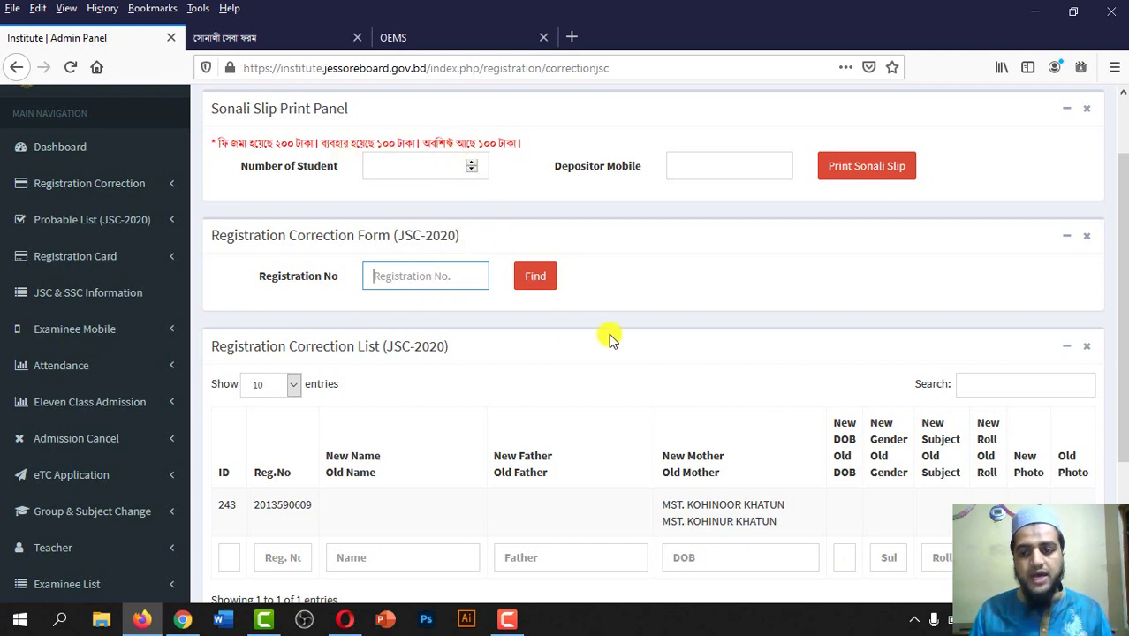
pyautogui.scroll(-3, 611, 333)
pyautogui.scroll(-1, 611, 333)
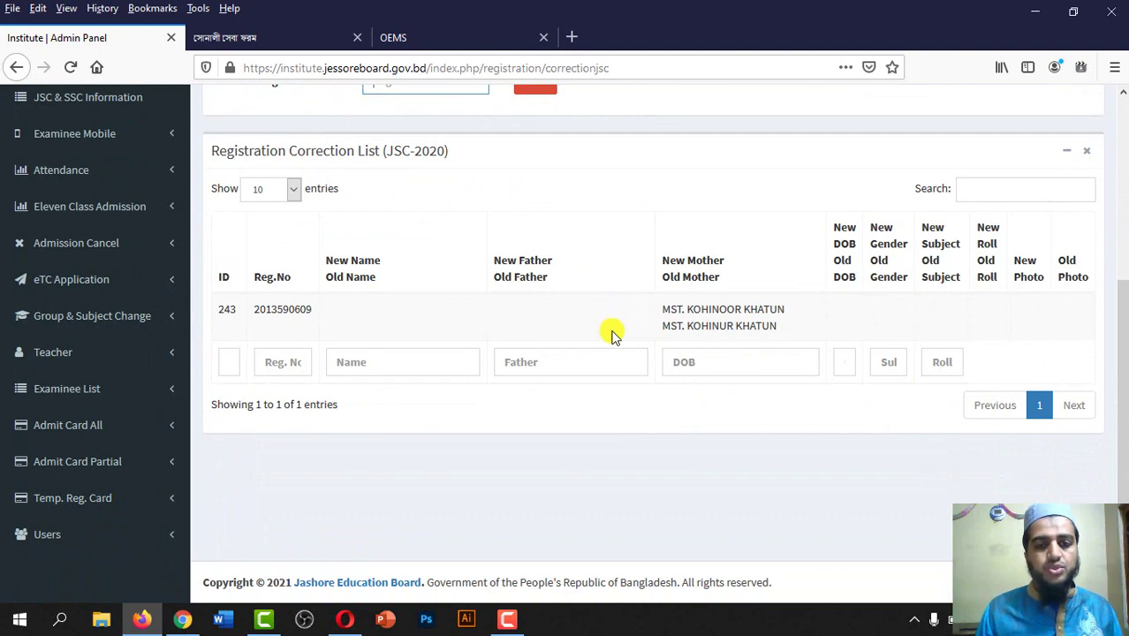
pyautogui.scroll(5, 609, 311)
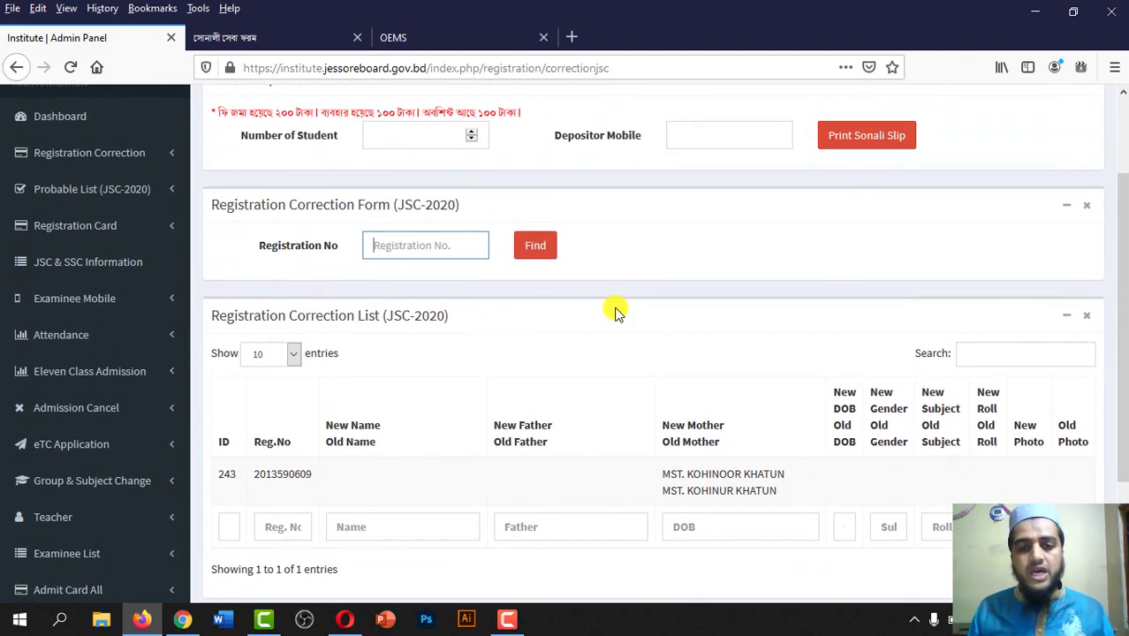